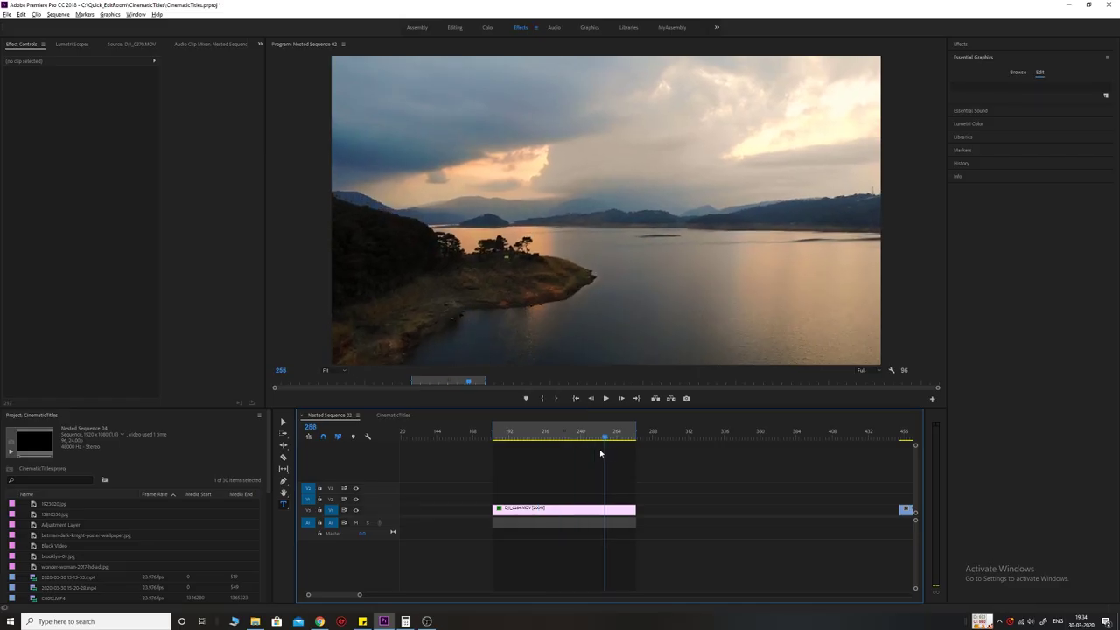
- Add a "UMIAM LAKE" title over the start of the lake clip and reset its position
left_click_drag(600, 453, 566, 451)
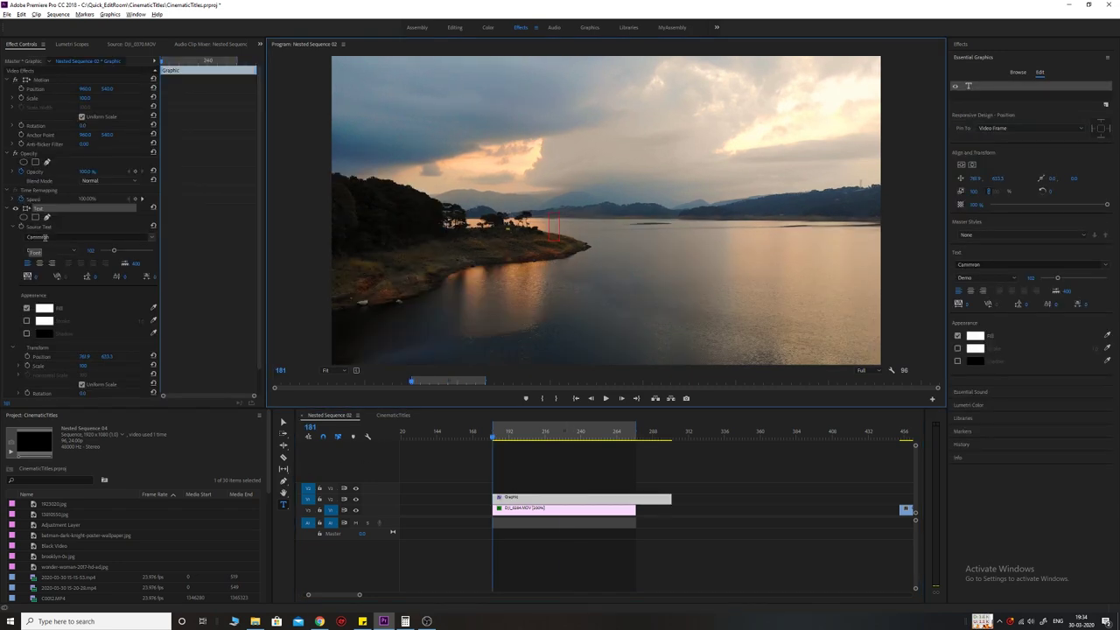
type("UMIAM LAKE")
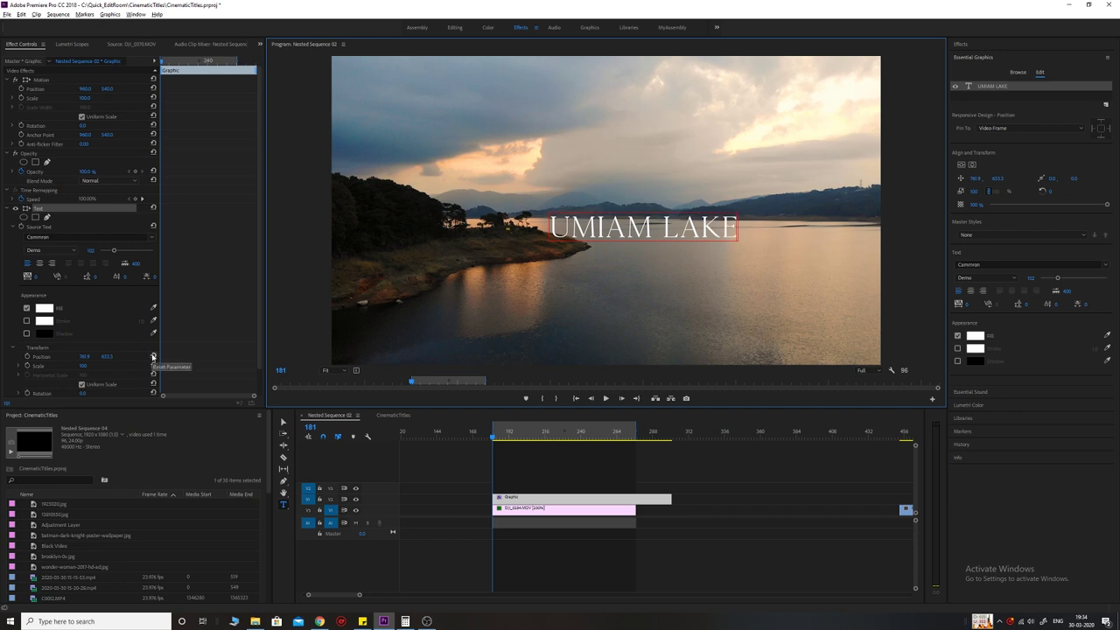
left_click(153, 357)
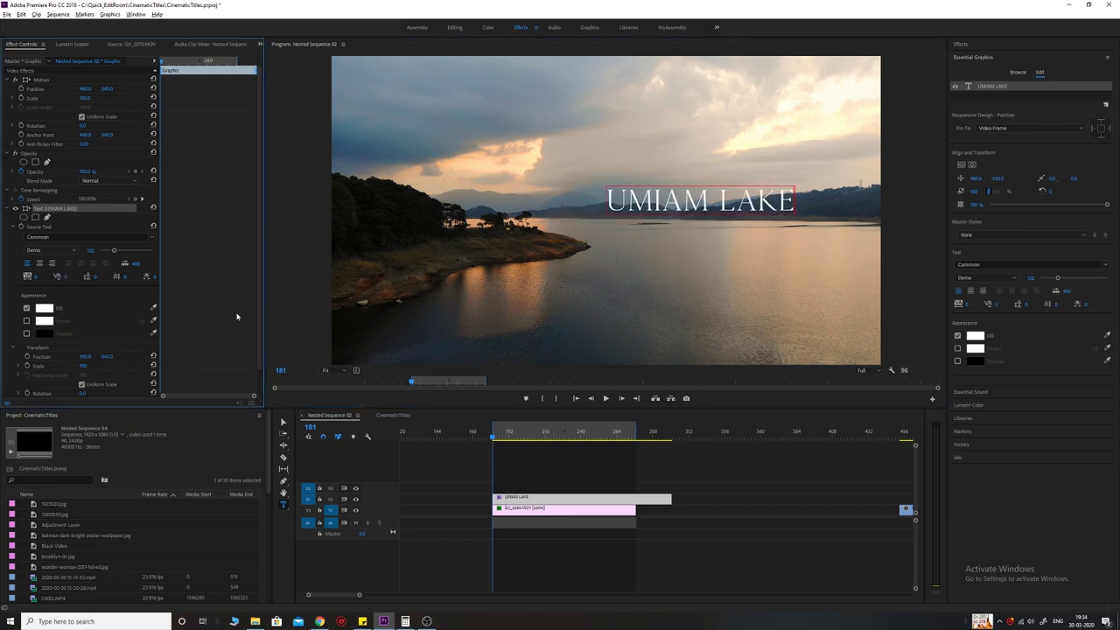
- Reduce the title's font size to 95 and center it vertically and horizontally in the frame
scroll(249, 315, "down", 2)
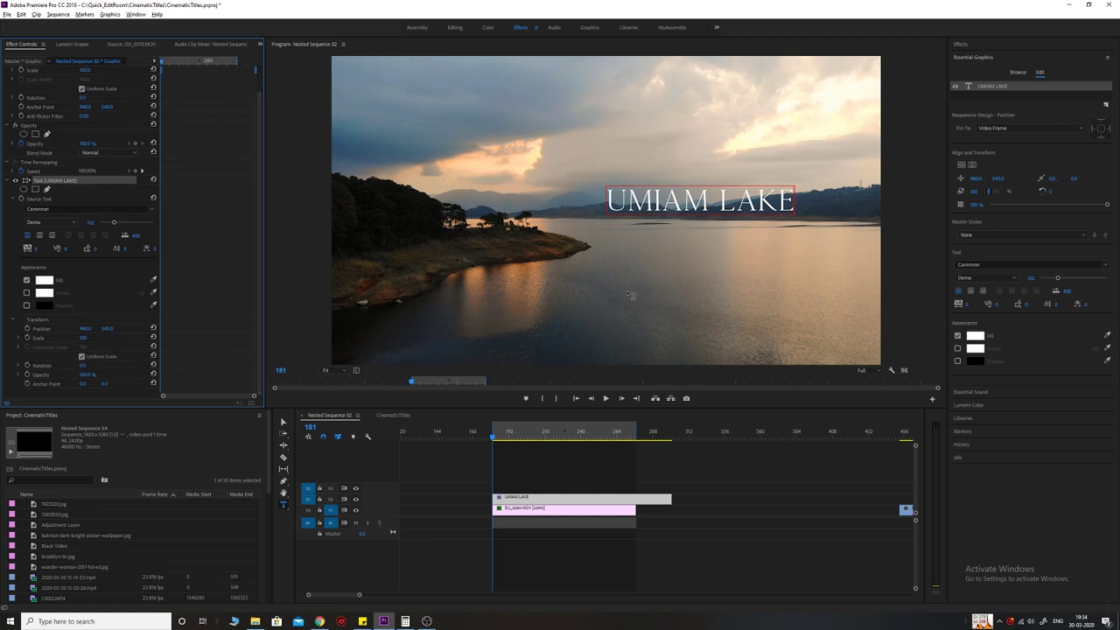
left_click(977, 59)
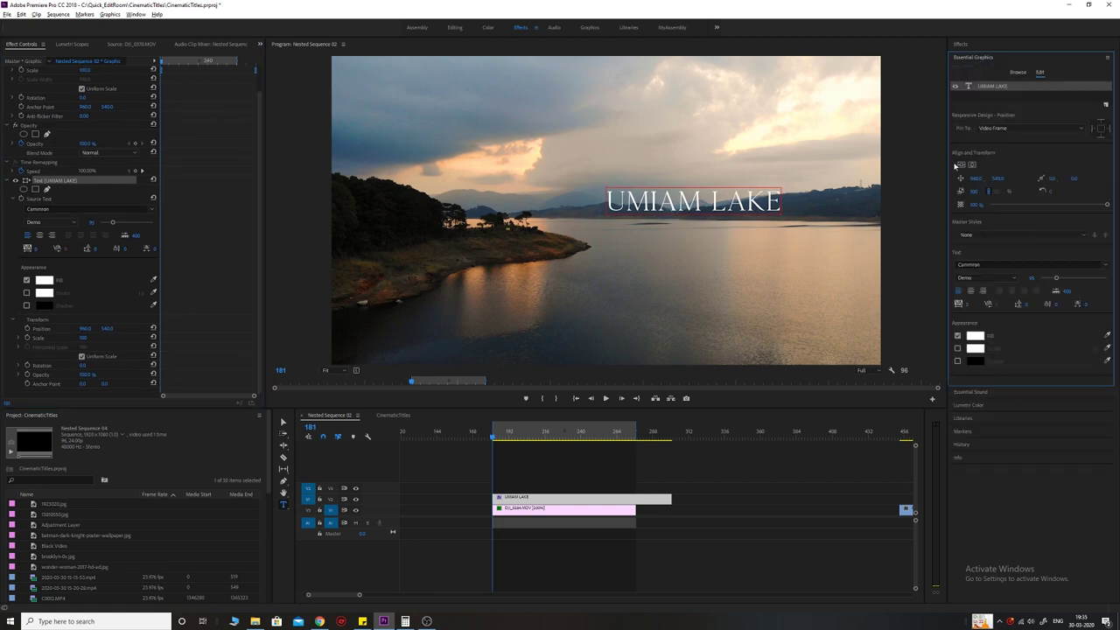
left_click(971, 165)
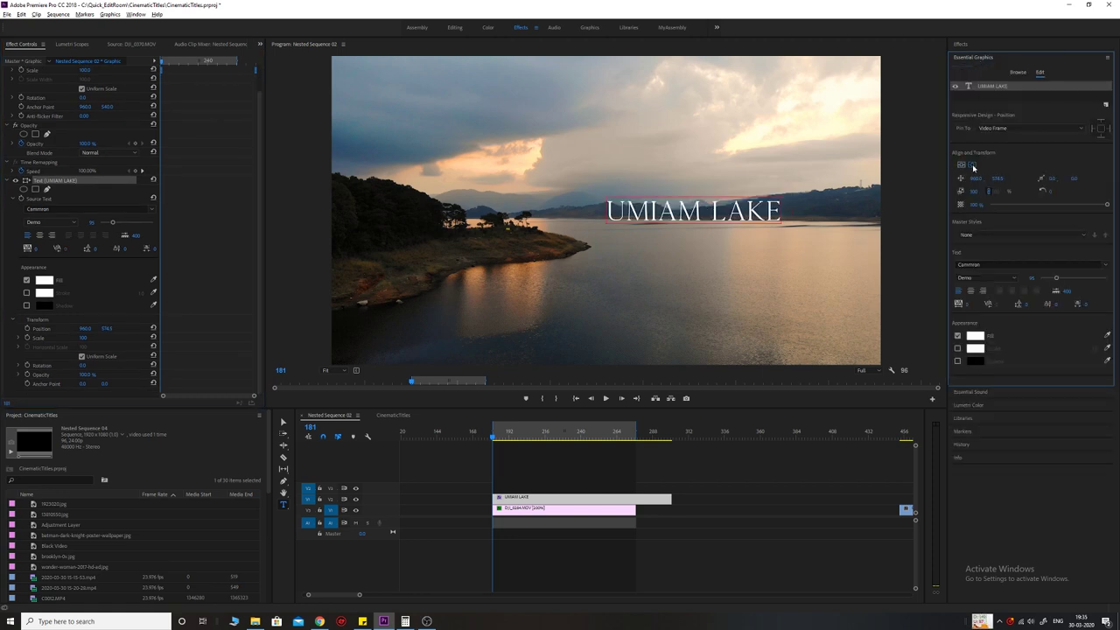
left_click(972, 166)
- Turn off uniform scaling for the title text, set its horizontal scale to 90, and recenter it horizontally
left_click(11, 332)
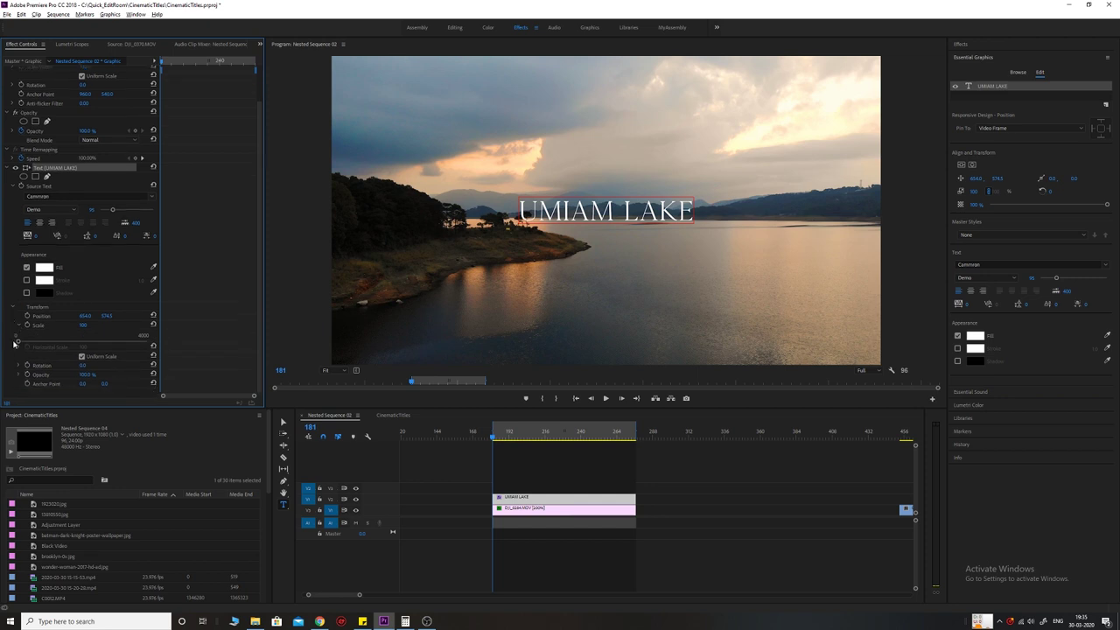
left_click(81, 356)
scroll(10, 358, "down", 1)
left_click(83, 334)
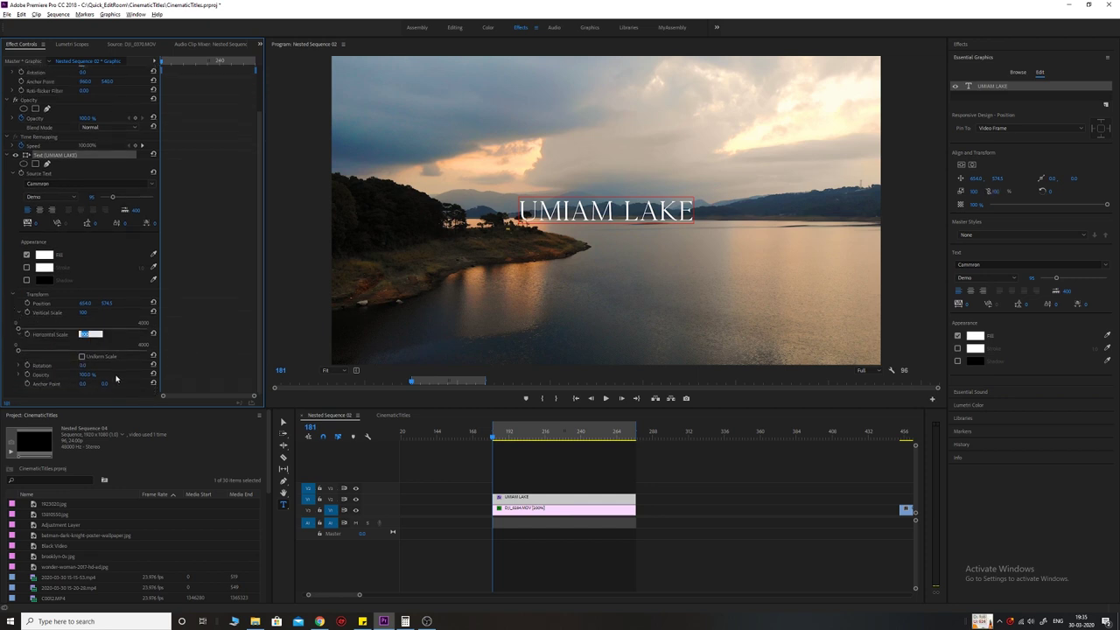
key("Return")
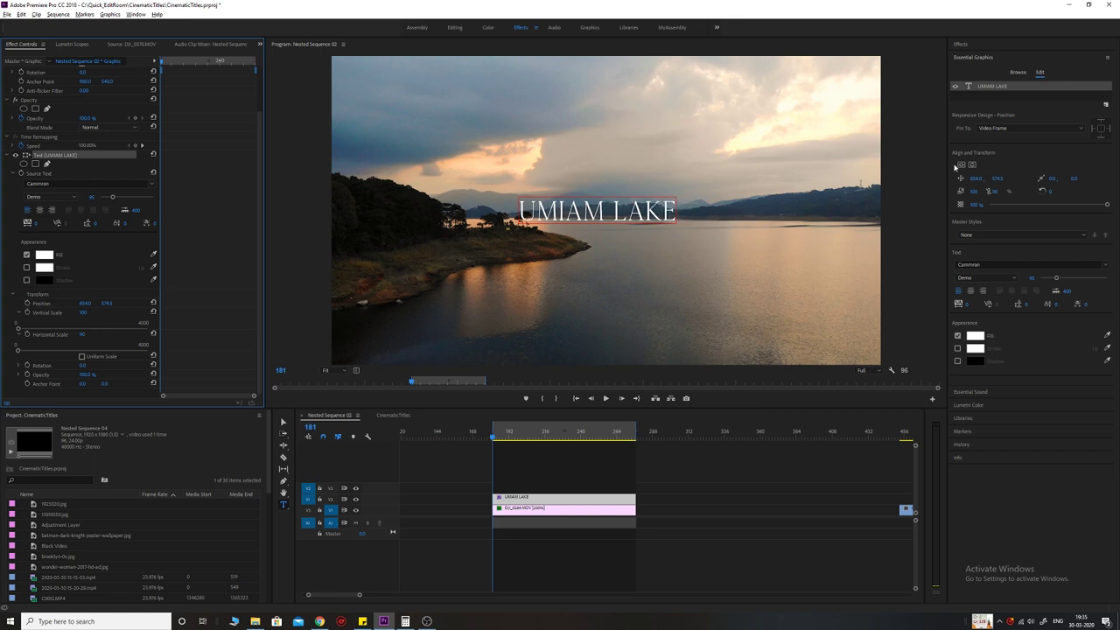
left_click(973, 165)
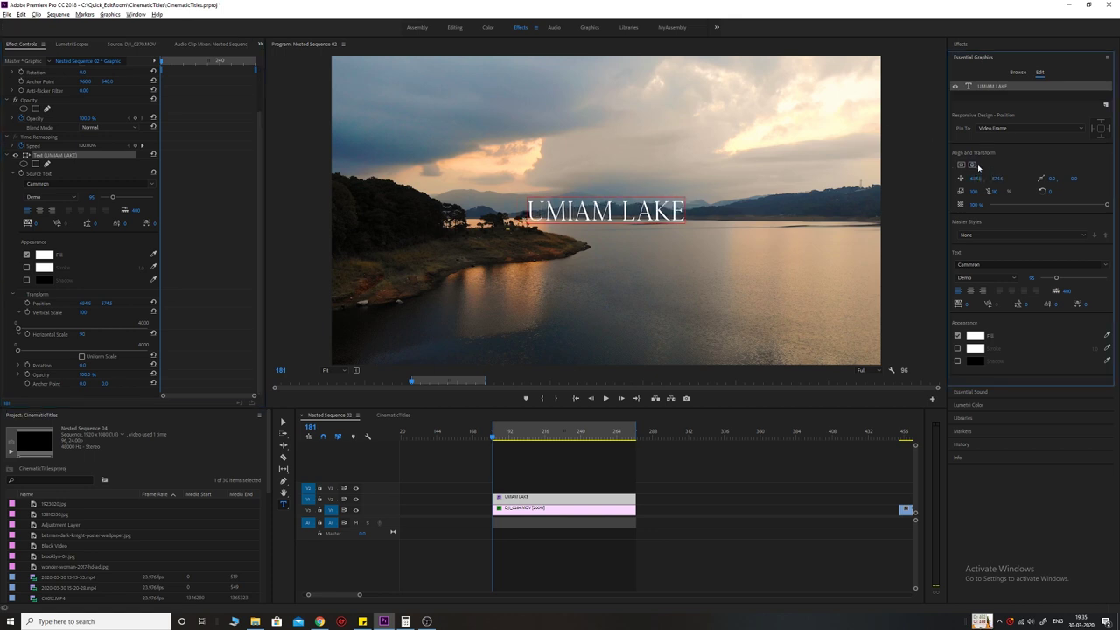
- Enable keyframing for the title text's position and horizontal scale at the first frame
left_click(27, 303)
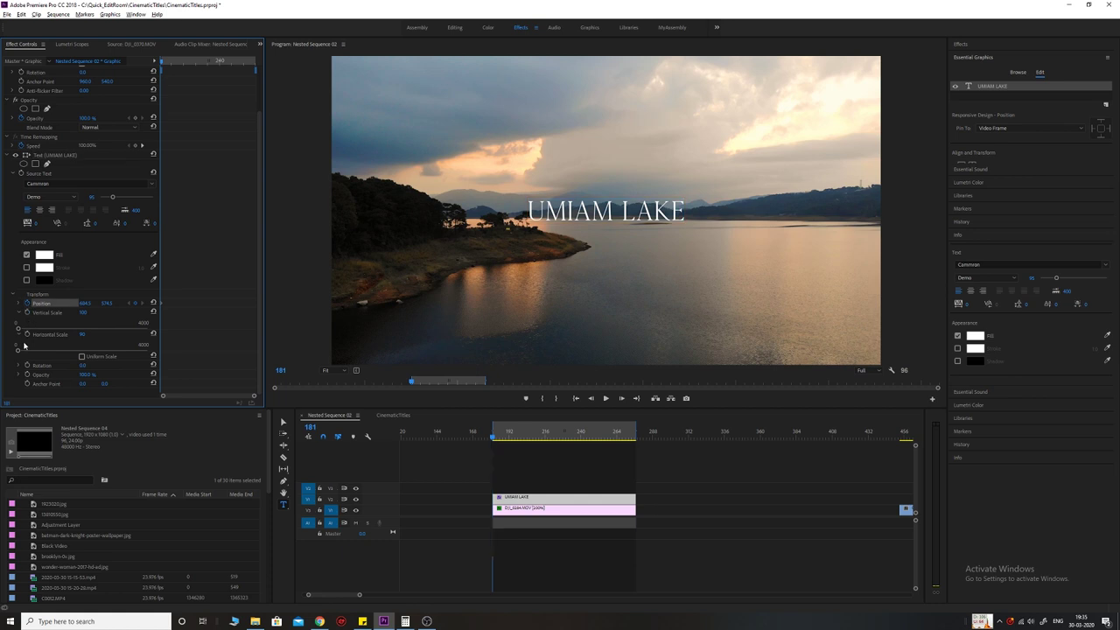
scroll(27, 337, "up", 1)
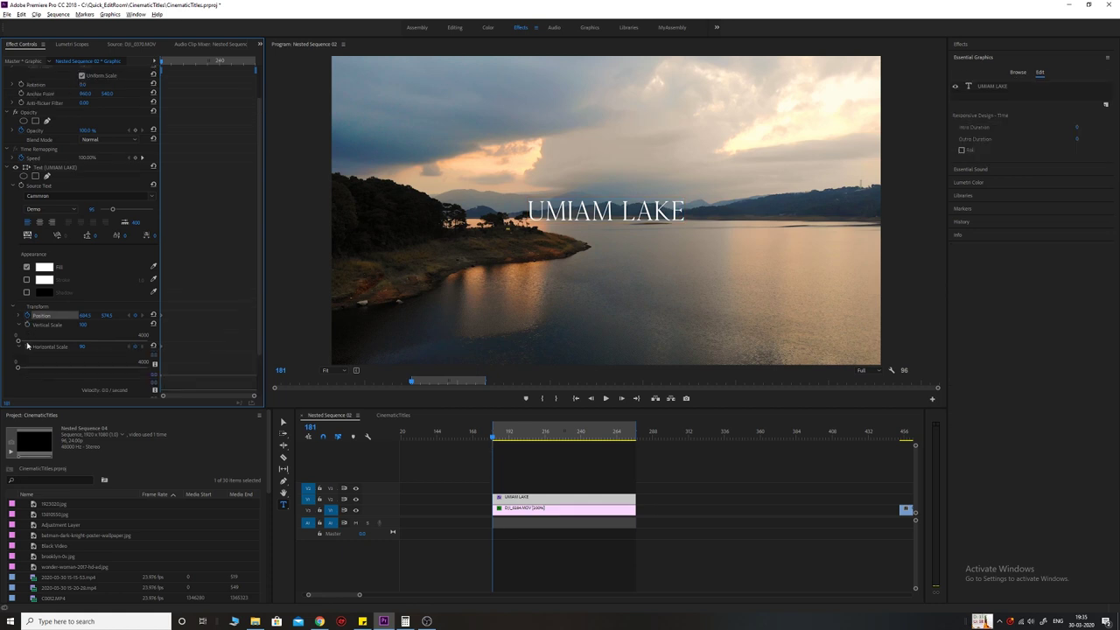
left_click(27, 346)
- At the last frame, set the title's horizontal scale to 110, recenter it horizontally, and preview the animation
key("Down")
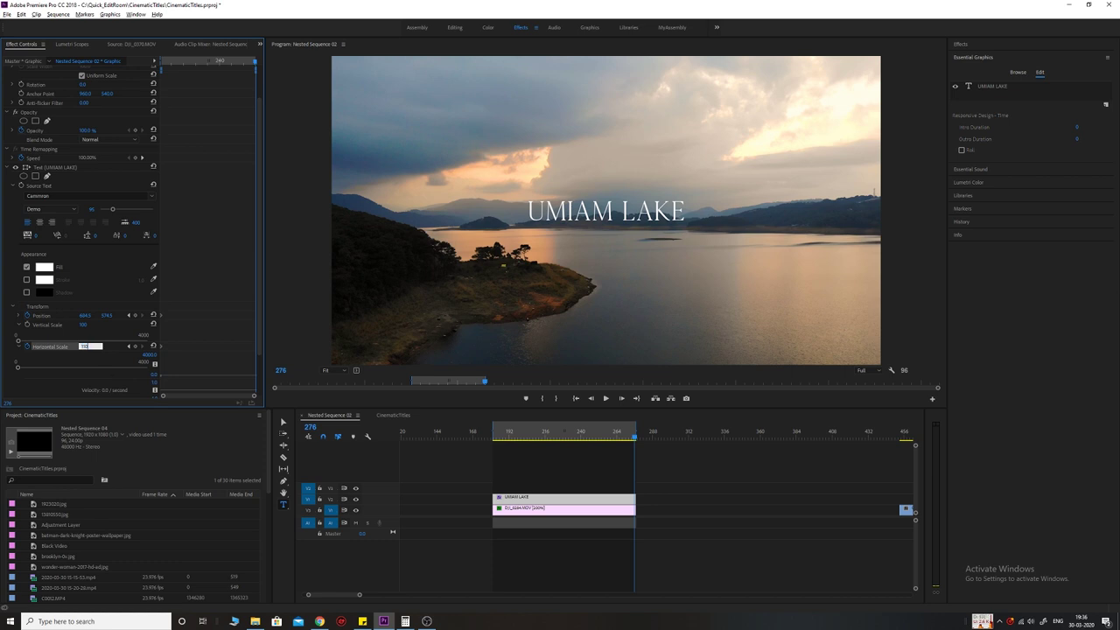
key("Return")
left_click(991, 85)
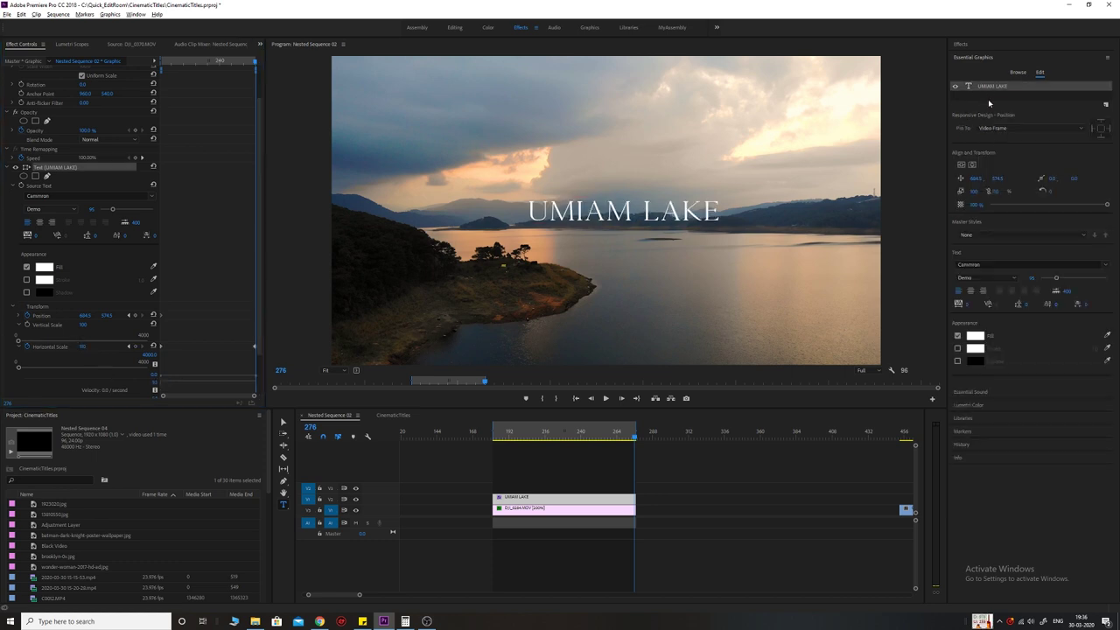
left_click(971, 166)
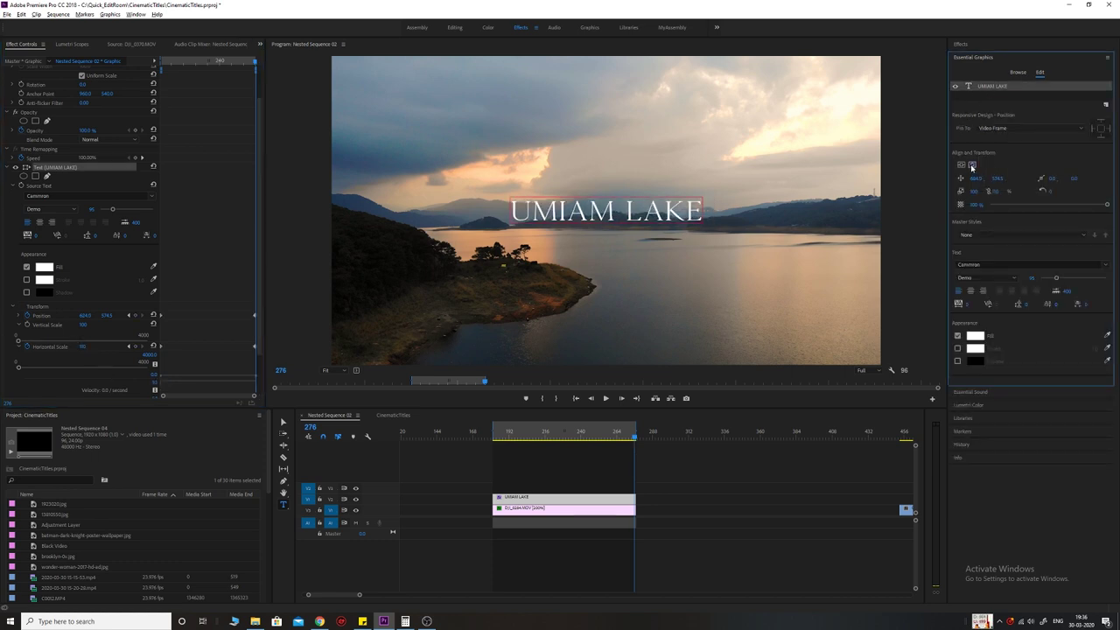
left_click_drag(494, 438, 597, 443)
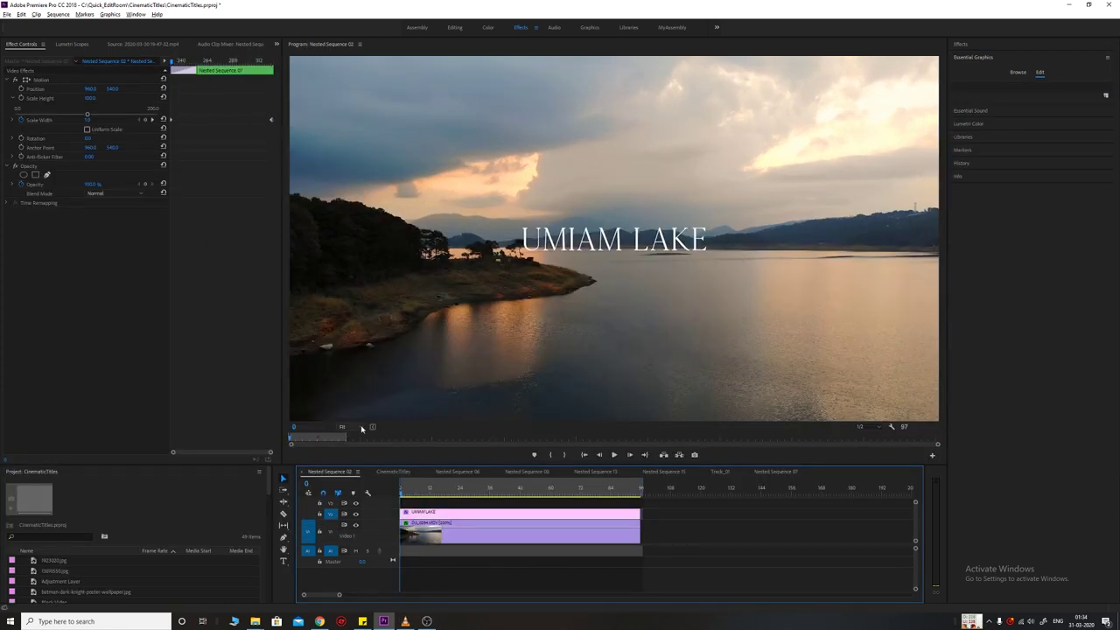
- Zoom the preview to 150% and draw a straight line with the Pen tool beneath the full width of the title
left_click(361, 428)
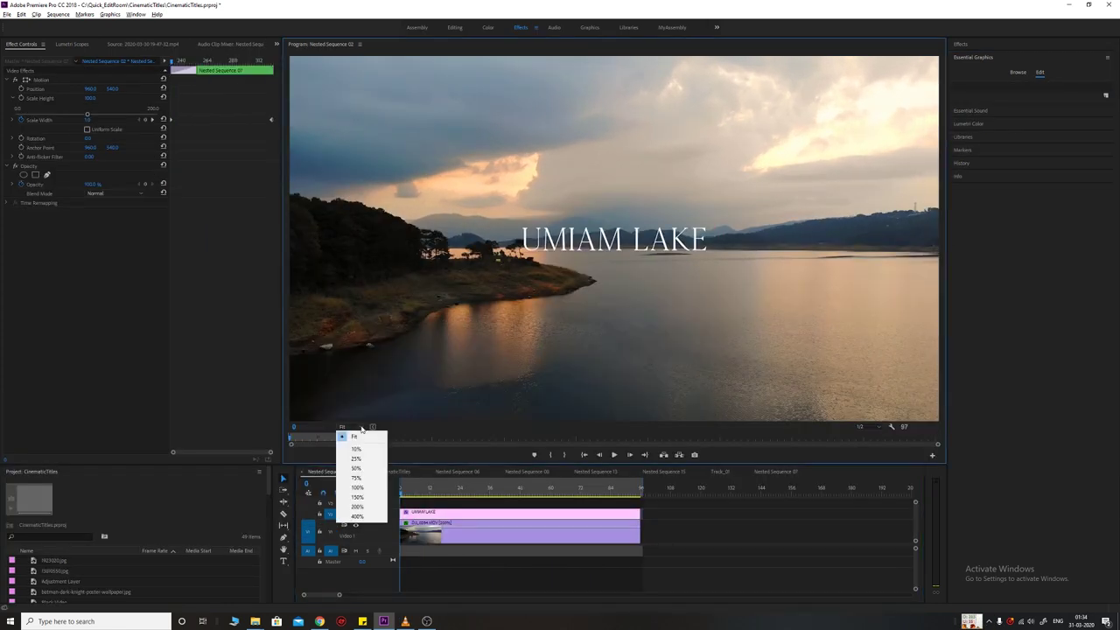
left_click(358, 497)
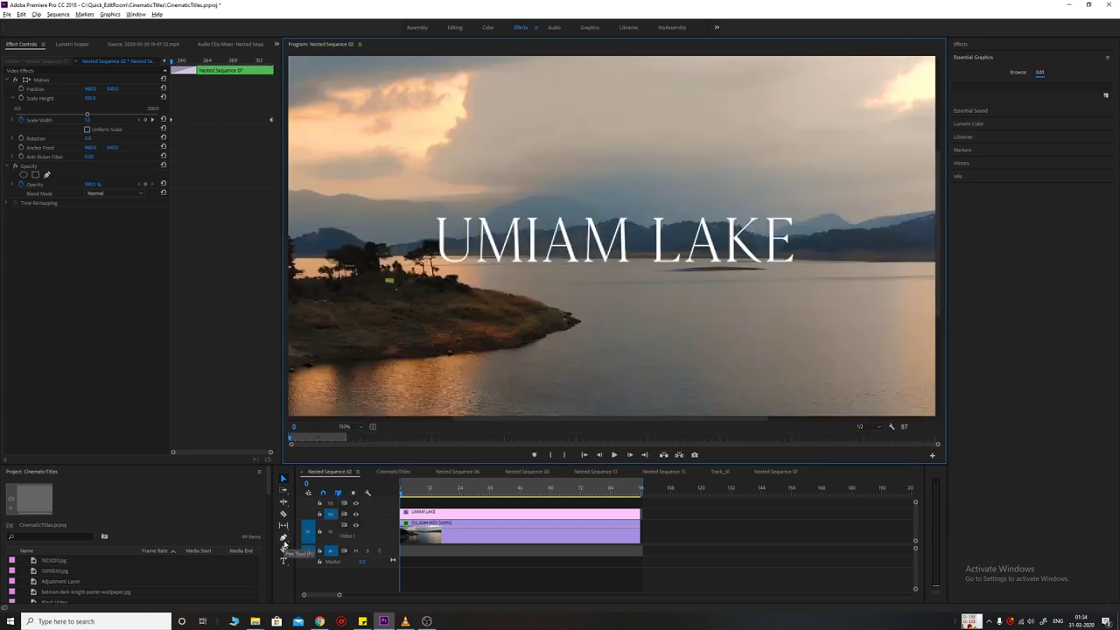
left_click(283, 541)
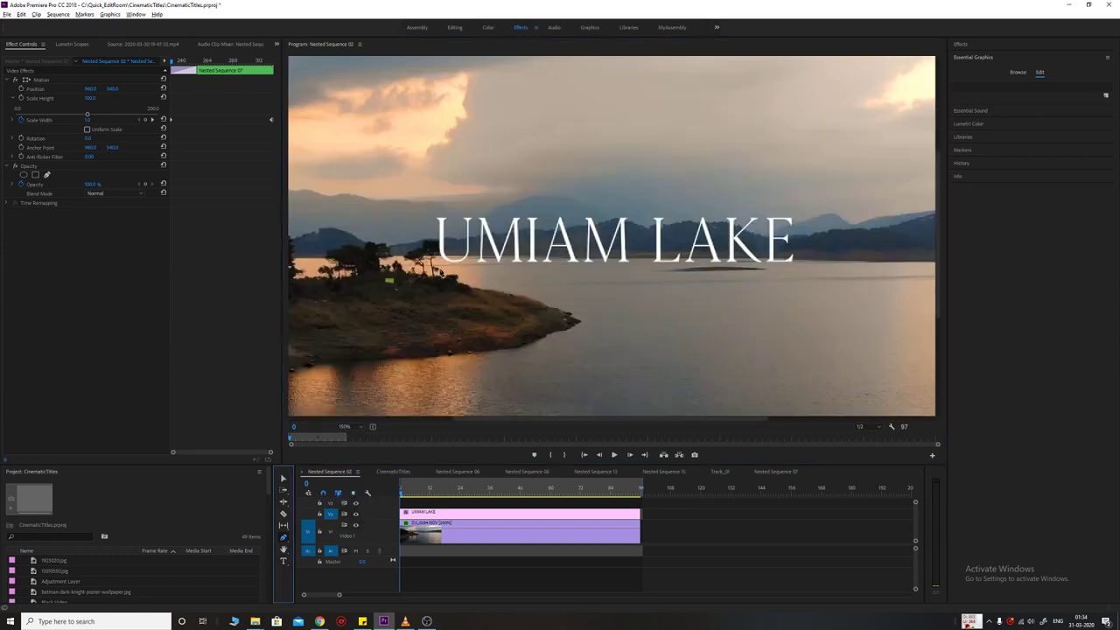
left_click(442, 273)
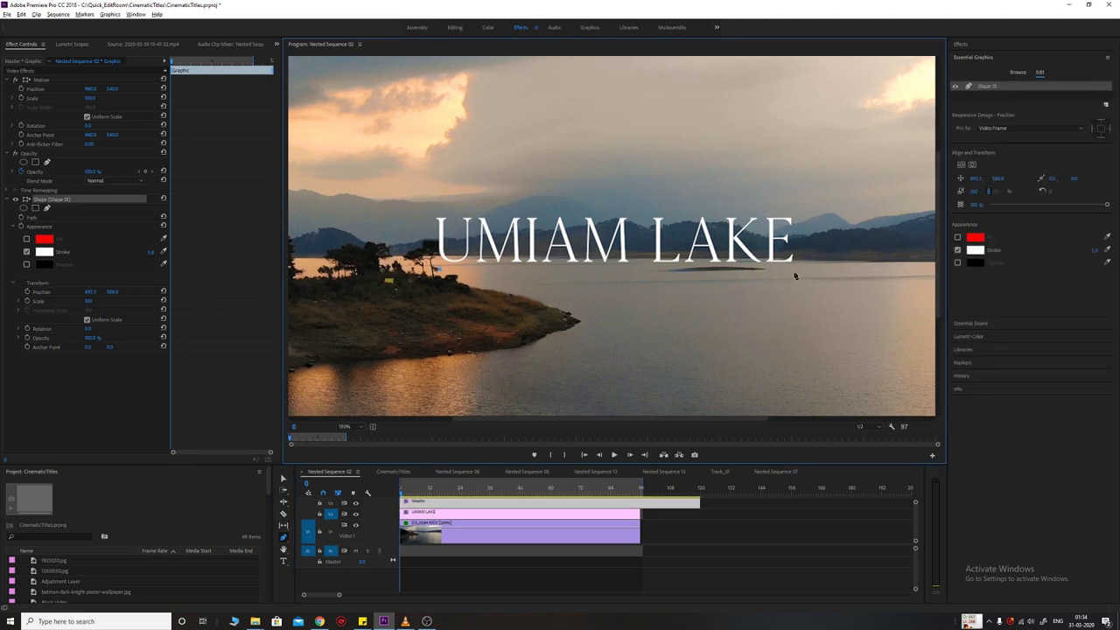
left_click(793, 273)
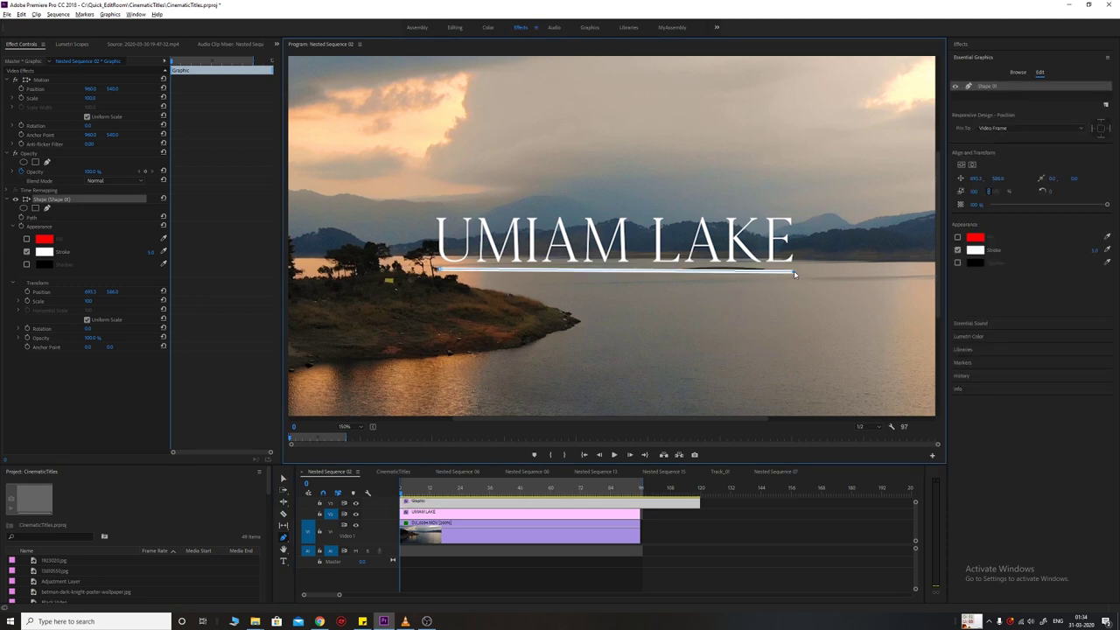
- Set the underline shape's stroke width to 3
left_click(967, 59)
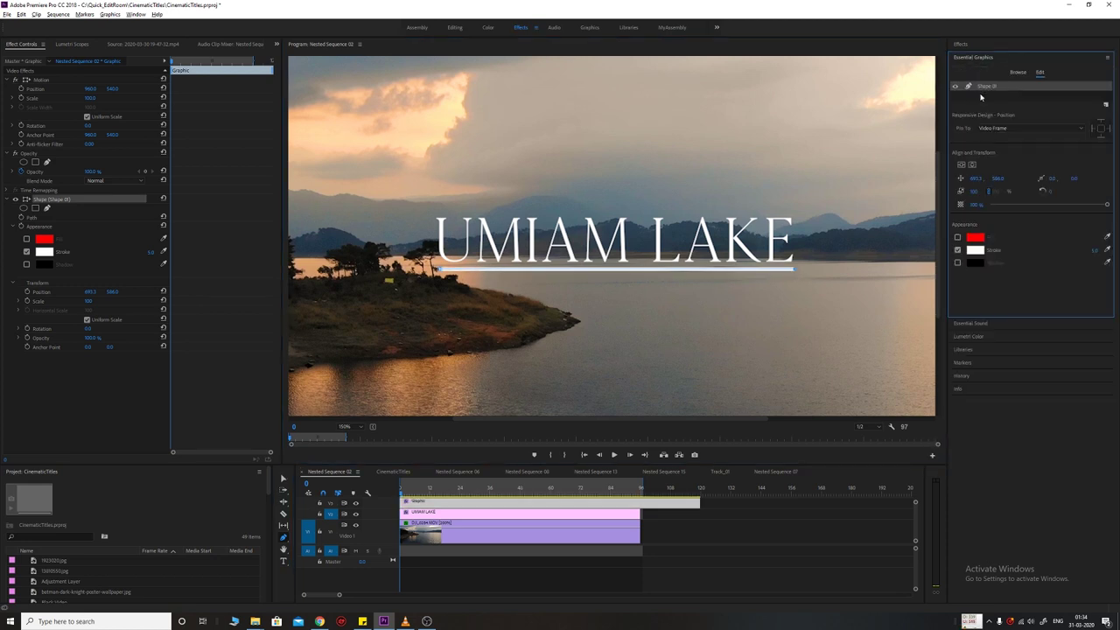
left_click_drag(1095, 253, 1119, 253)
left_click(1090, 251)
type("3")
key("Return")
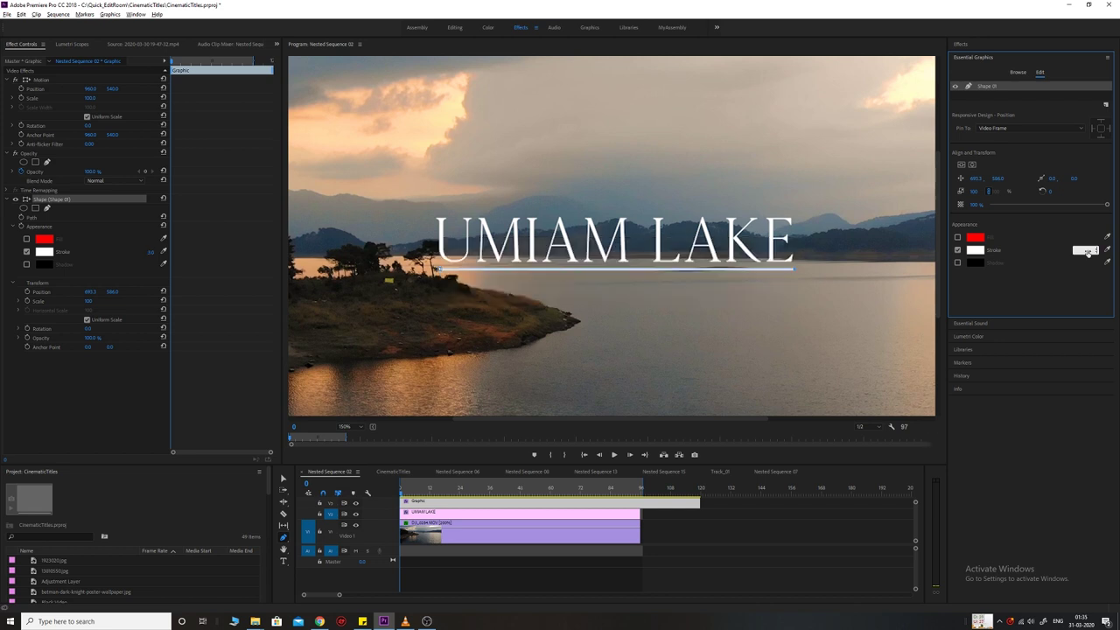
- Nest the underline graphic clip, accepting the default sequence name
right_click(623, 504)
left_click(651, 297)
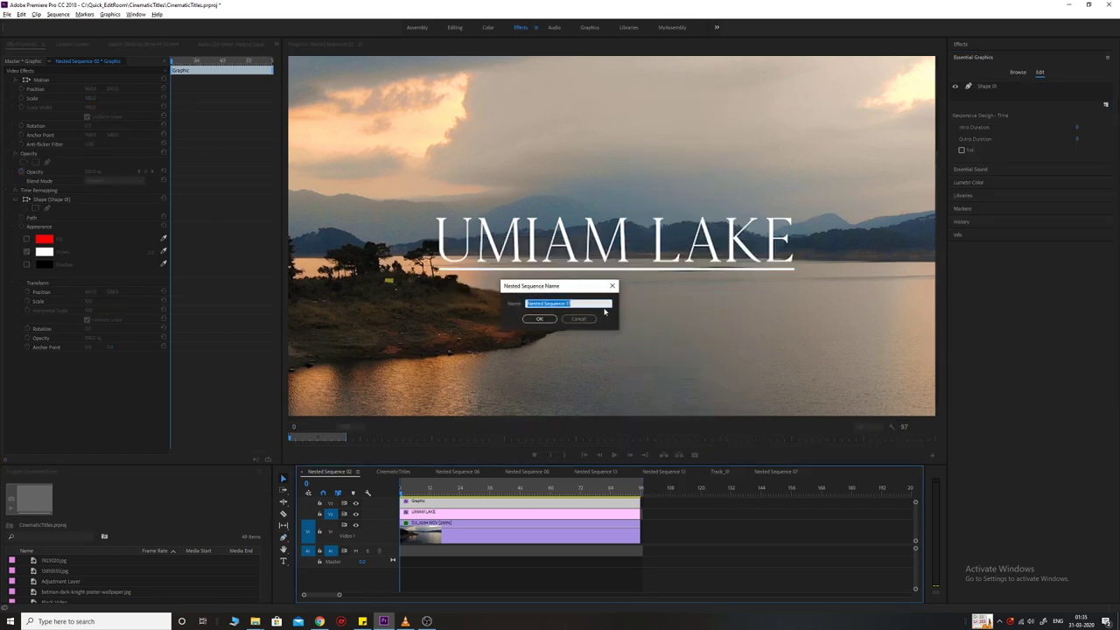
left_click(540, 319)
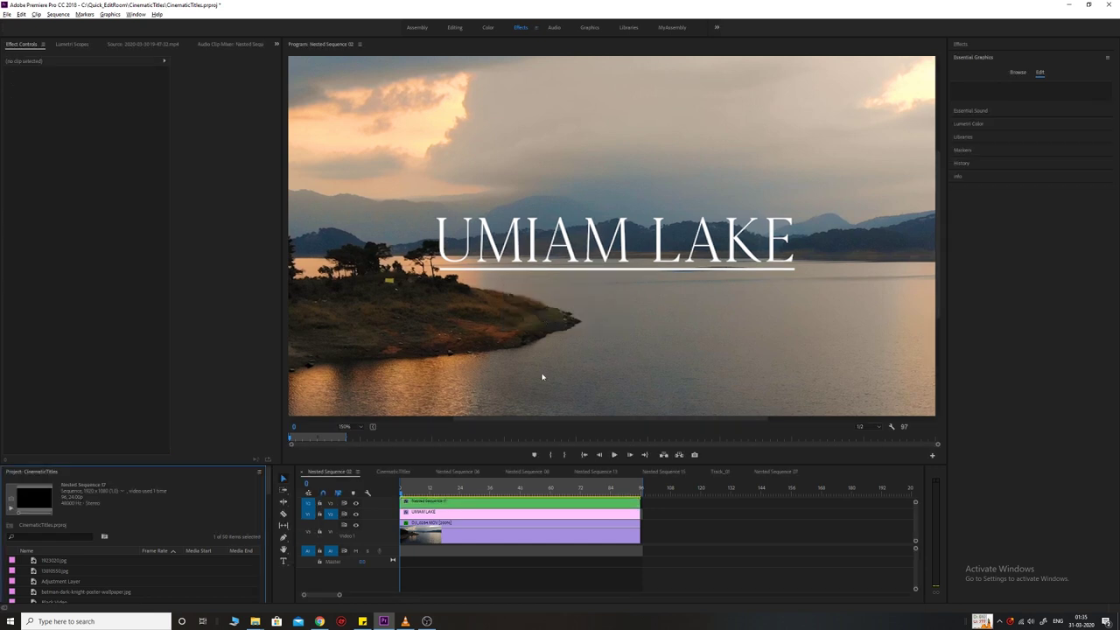
- Set the underline nest's scale width to 0 and enable its keyframing at the first frame
left_click(13, 121)
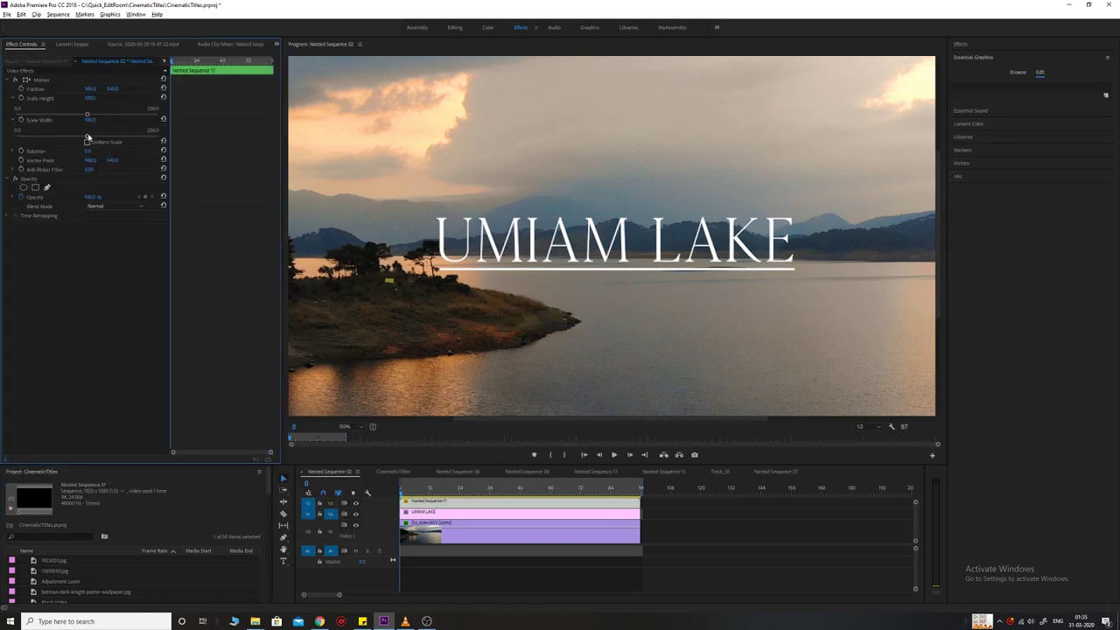
left_click_drag(86, 137, 55, 138)
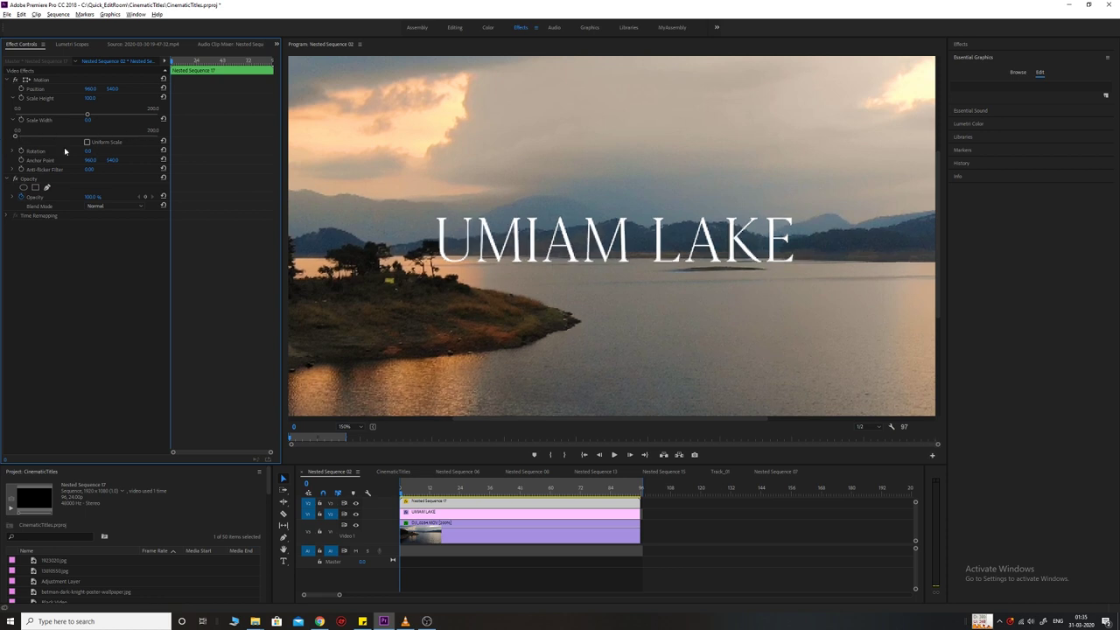
left_click(21, 120)
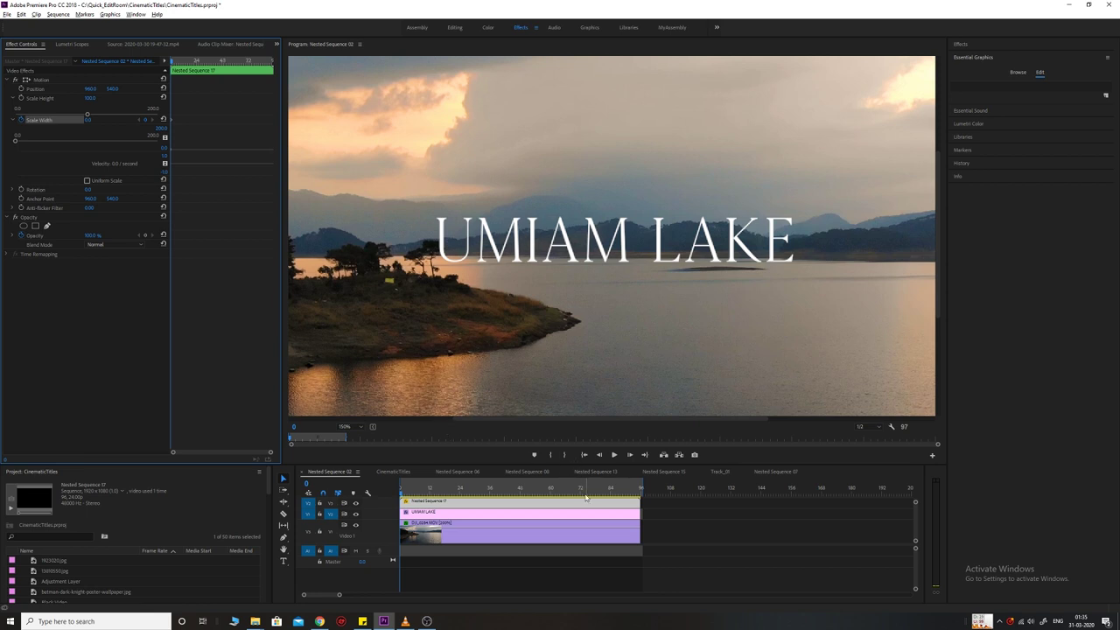
- Set the underline nest's scale width to 100 at the last frame
key("End")
key("Left")
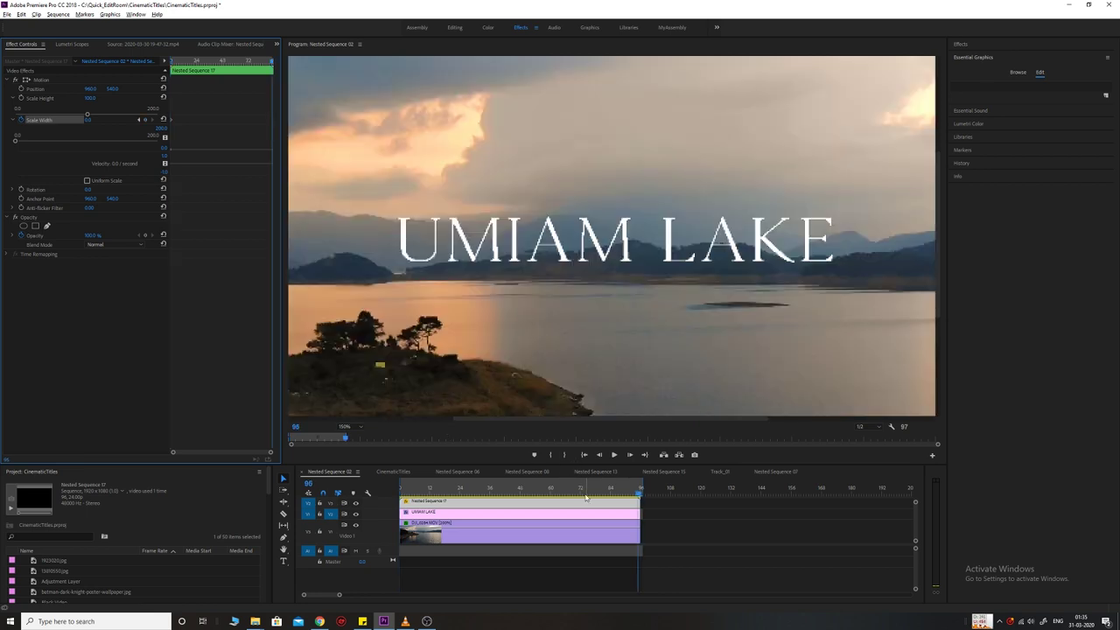
left_click(87, 120)
type("100")
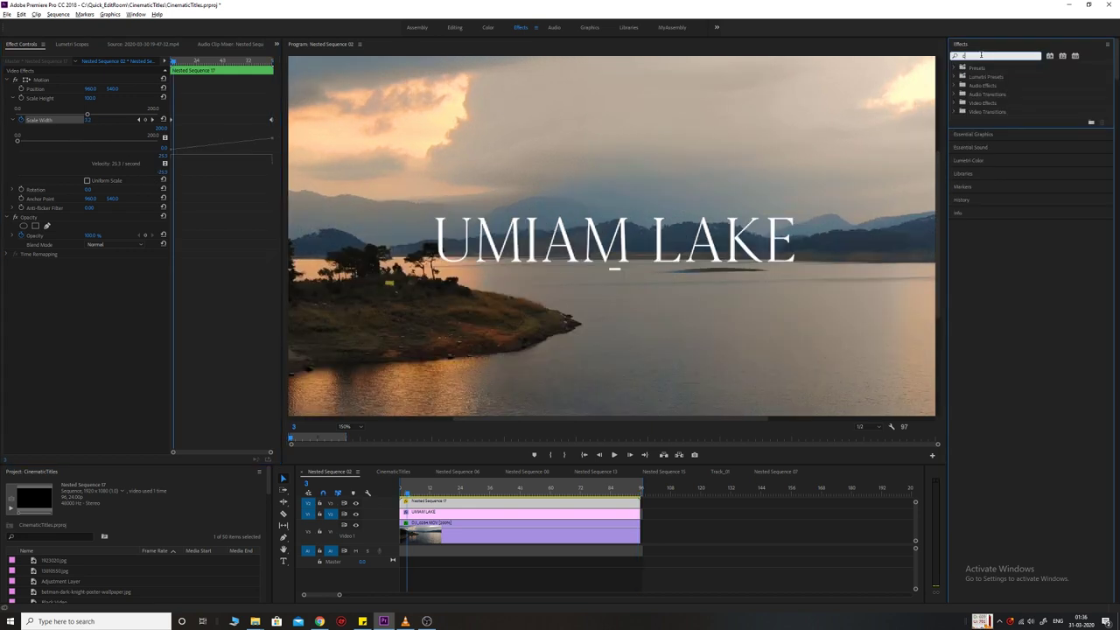
- Find the Cross Dissolve transition and apply it to the start of the underline nest
type("cross")
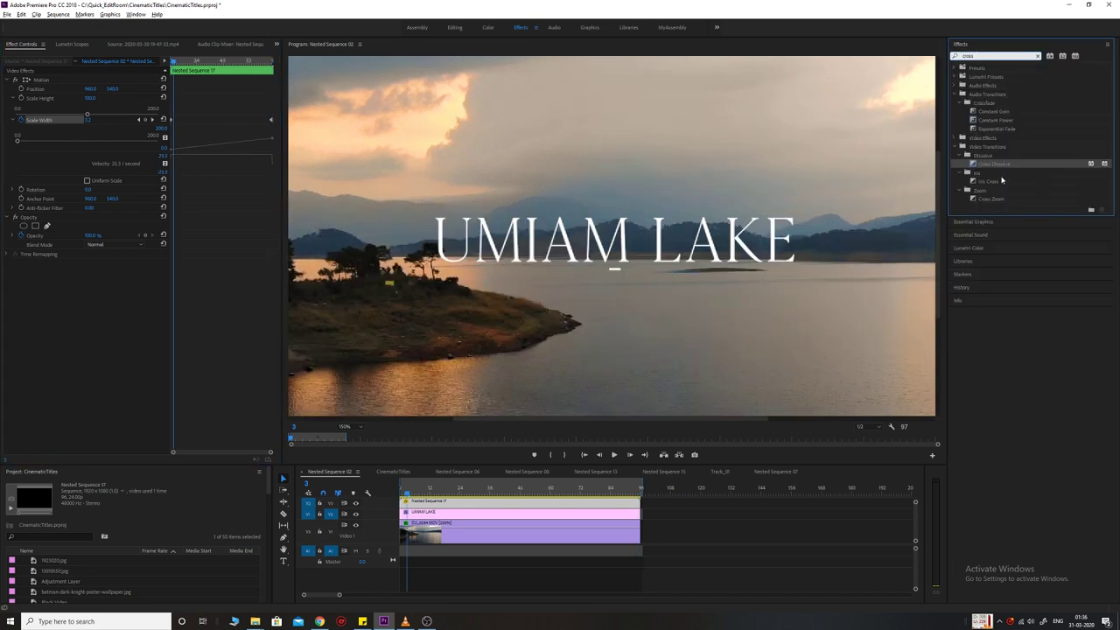
left_click_drag(972, 164, 626, 394)
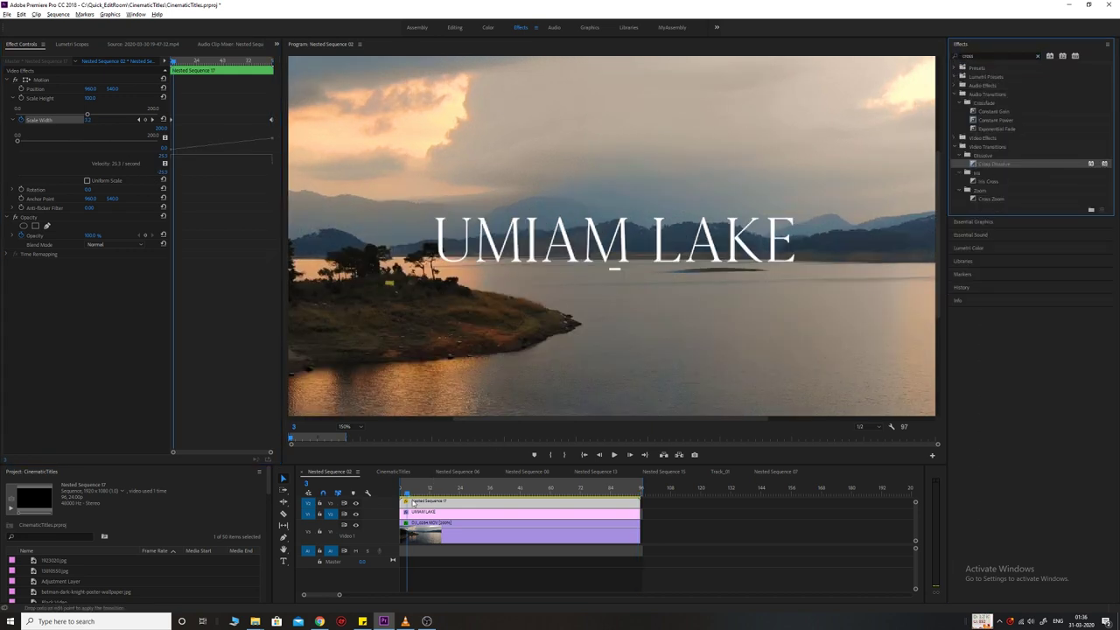
left_click_drag(414, 504, 626, 514)
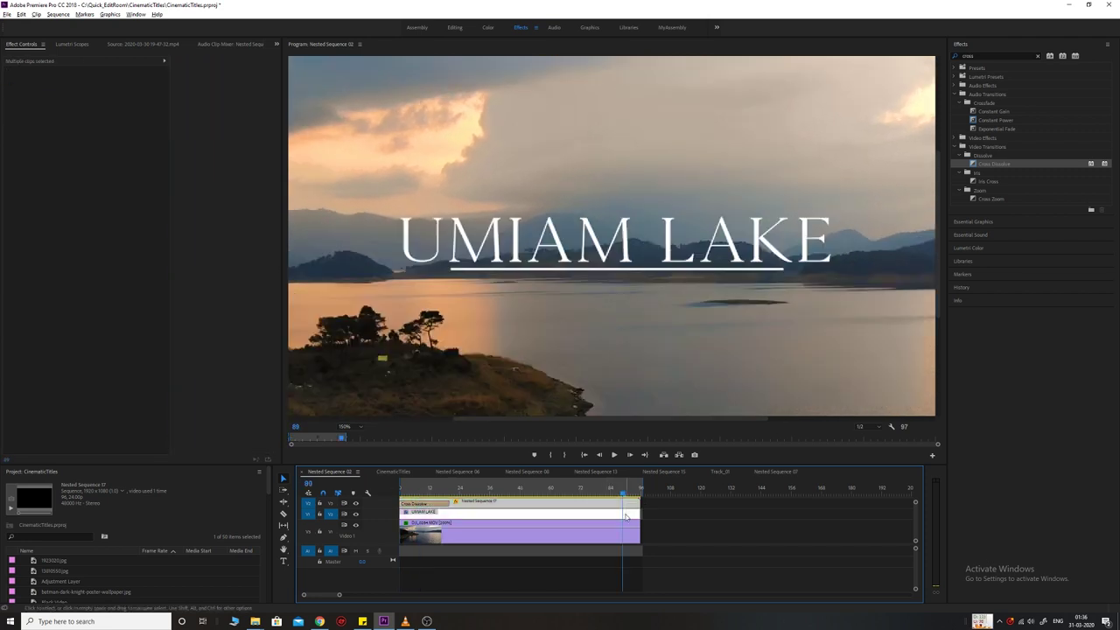
- Nest the title and underline clips together, accepting the default sequence name
right_click(625, 512)
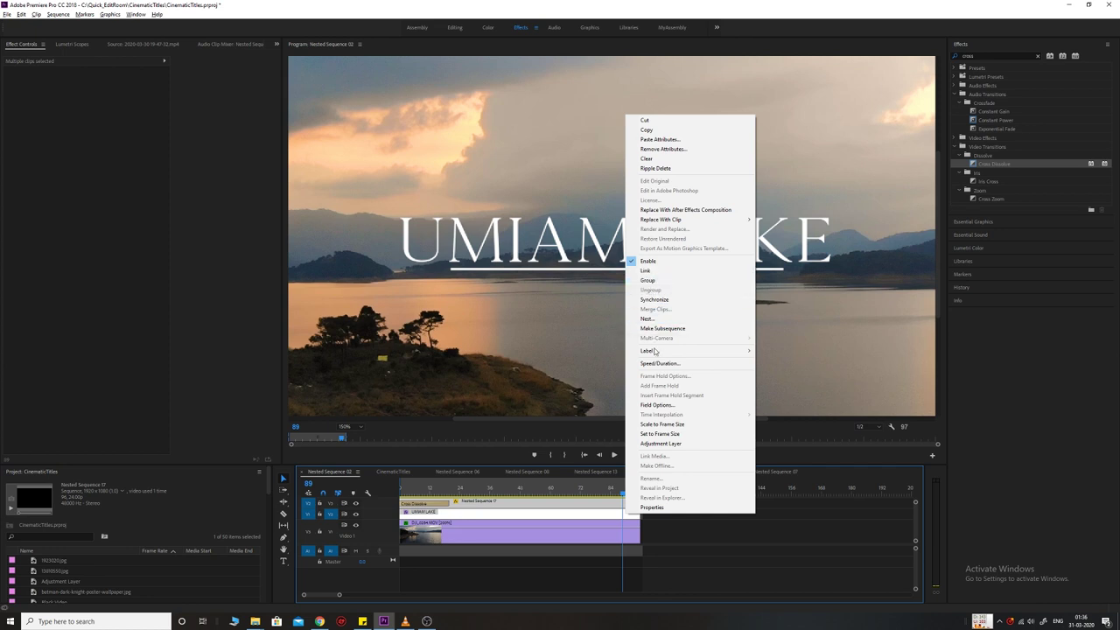
left_click(652, 319)
left_click(552, 318)
- Animate the combined title nest's scale with keyframes from 95 at the first frame to 105 at the last frame
left_click(92, 97)
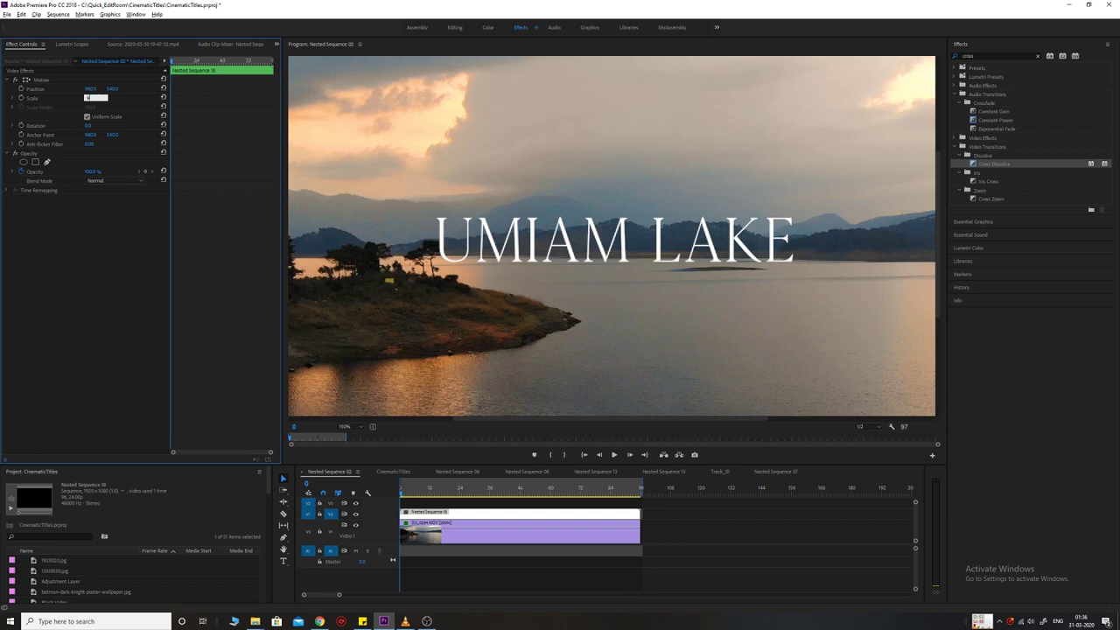
key("Return")
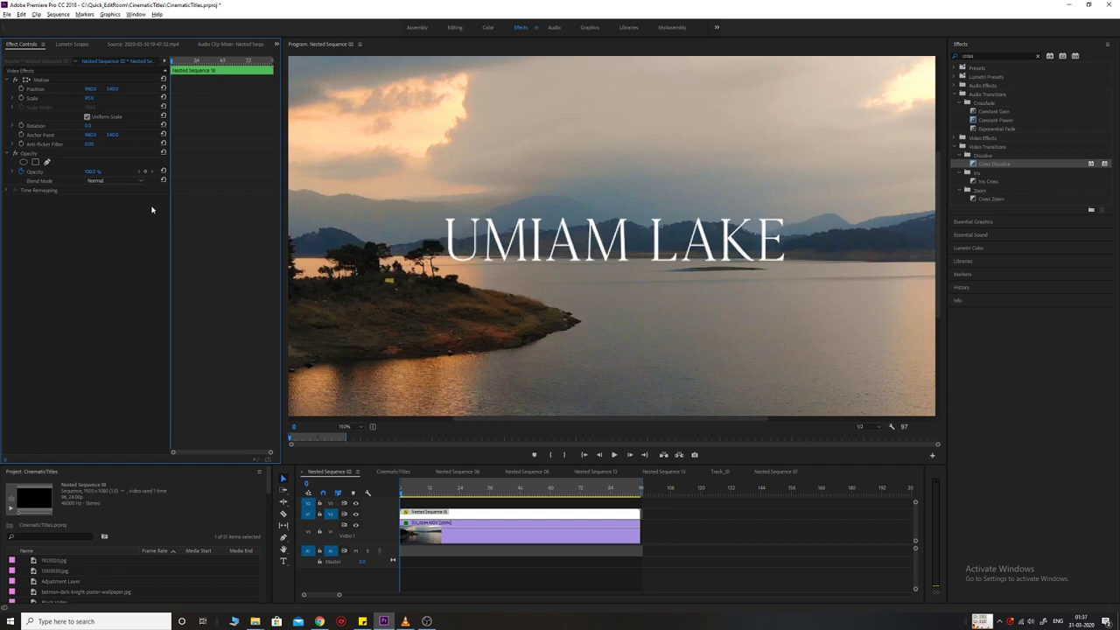
left_click_drag(405, 492, 362, 494)
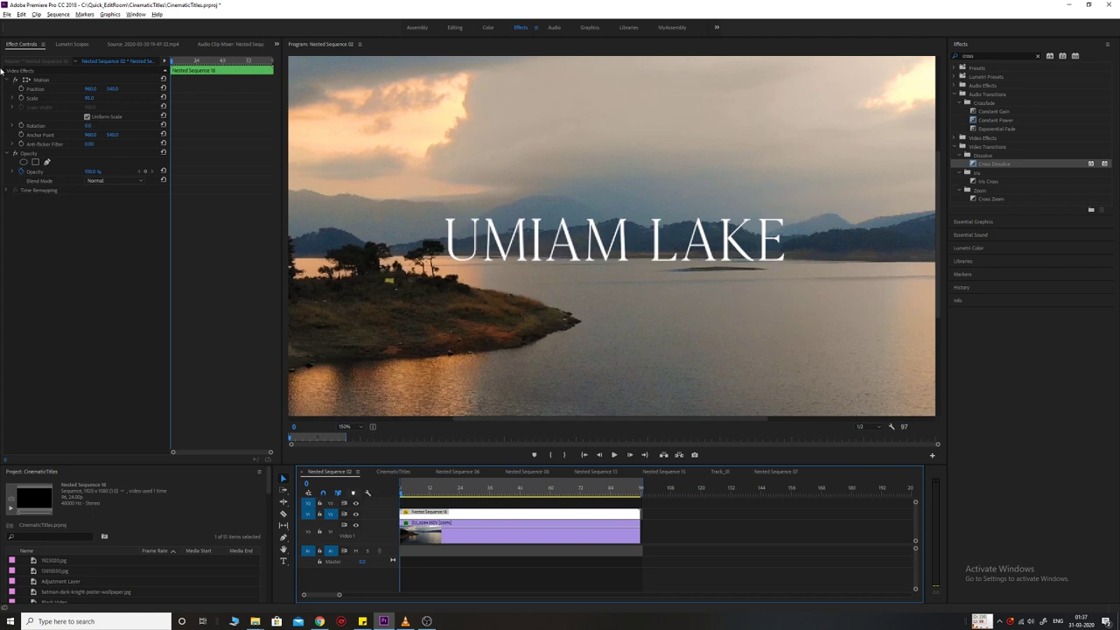
left_click(22, 98)
key("Down")
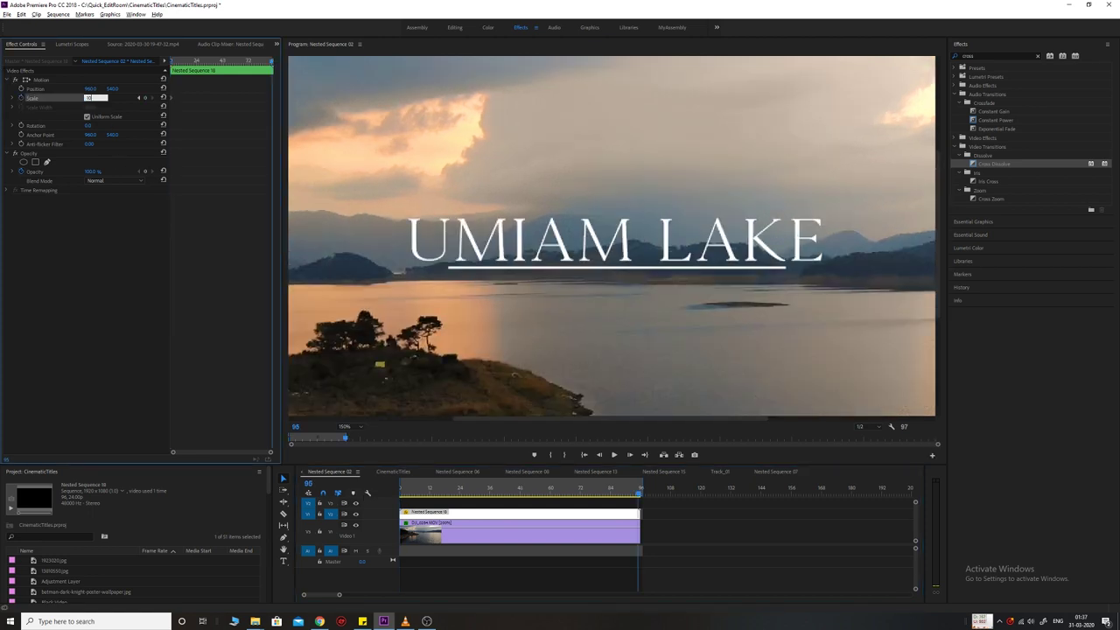
key("Return")
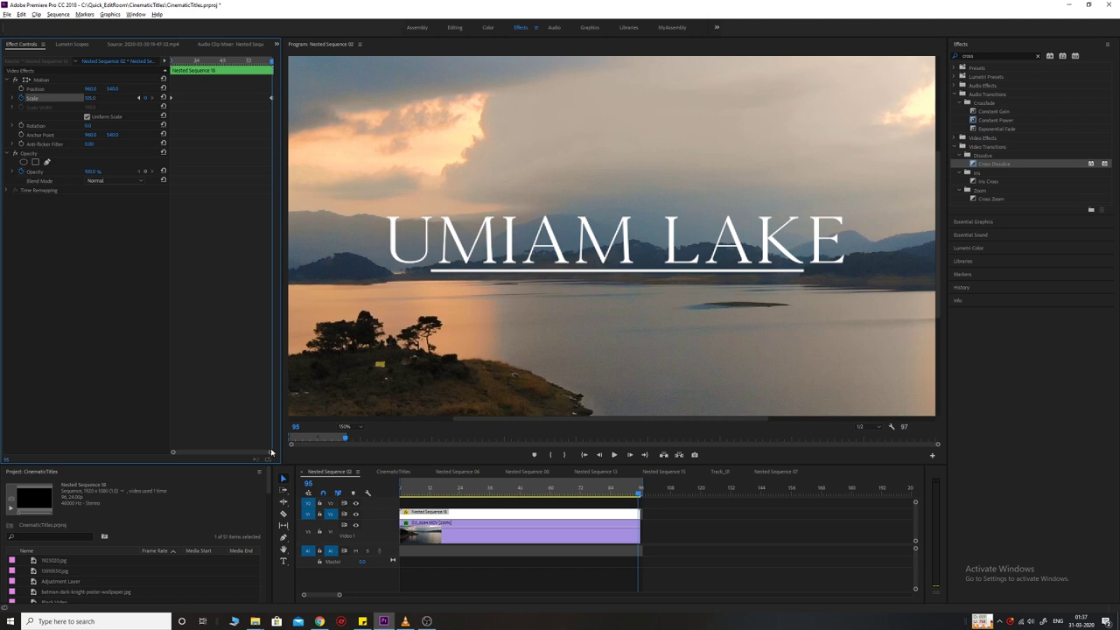
- Fit the preview to the monitor and play the UMIAM LAKE title from the start
left_click(354, 429)
left_click(350, 435)
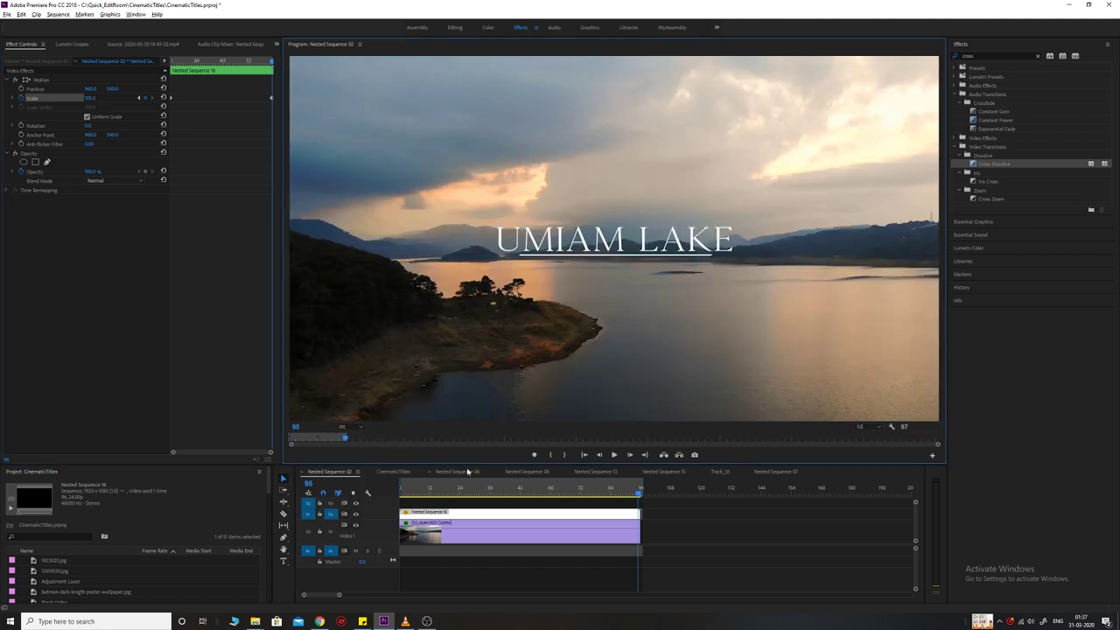
left_click_drag(436, 490, 397, 491)
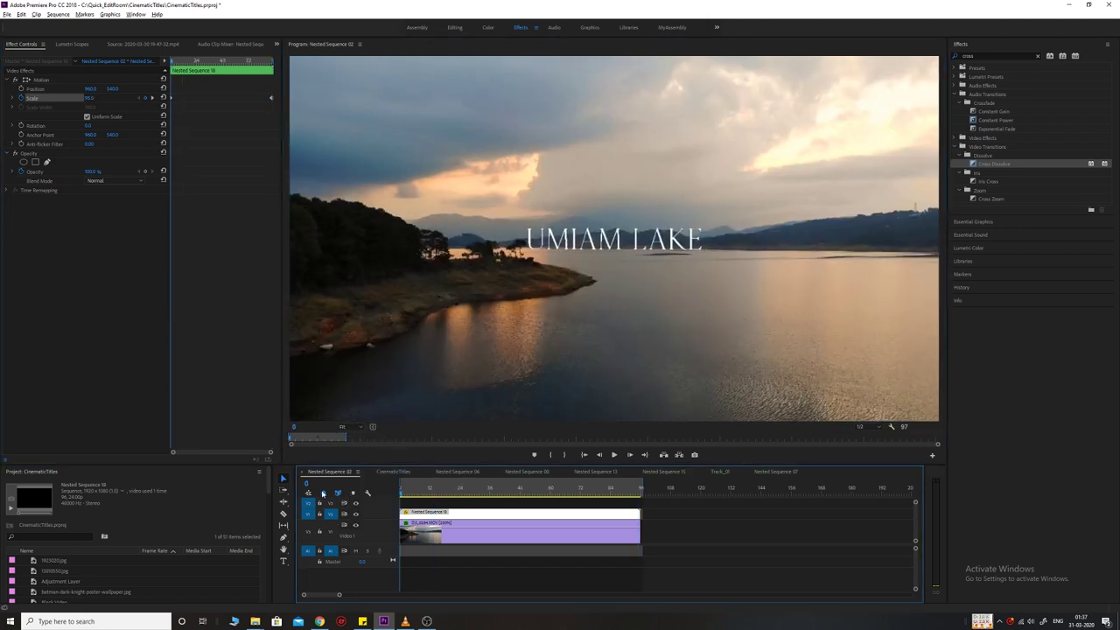
left_click(615, 455)
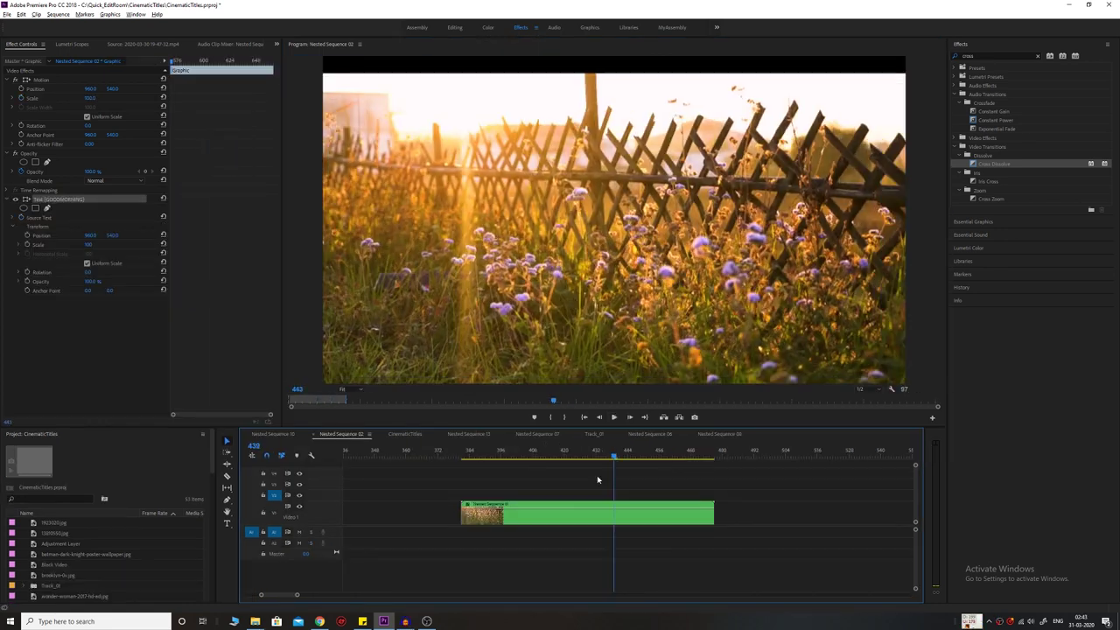
- Centre the GOODMORNING title horizontally and vertically in the frame over the fence footage
left_click_drag(597, 480, 477, 481)
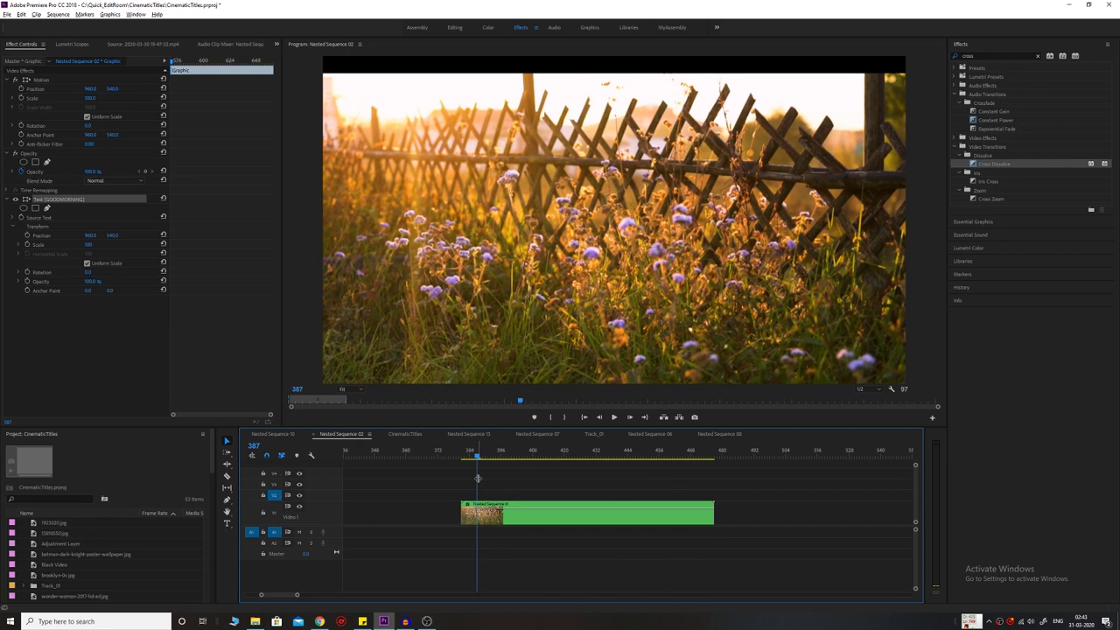
left_click(478, 478)
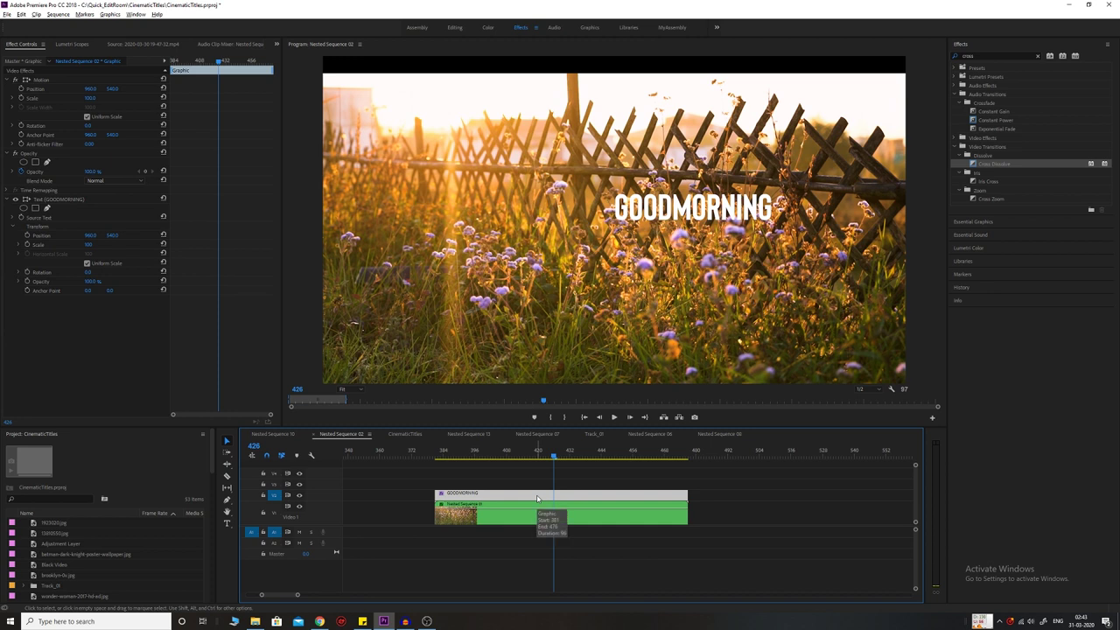
left_click(985, 224)
left_click(991, 86)
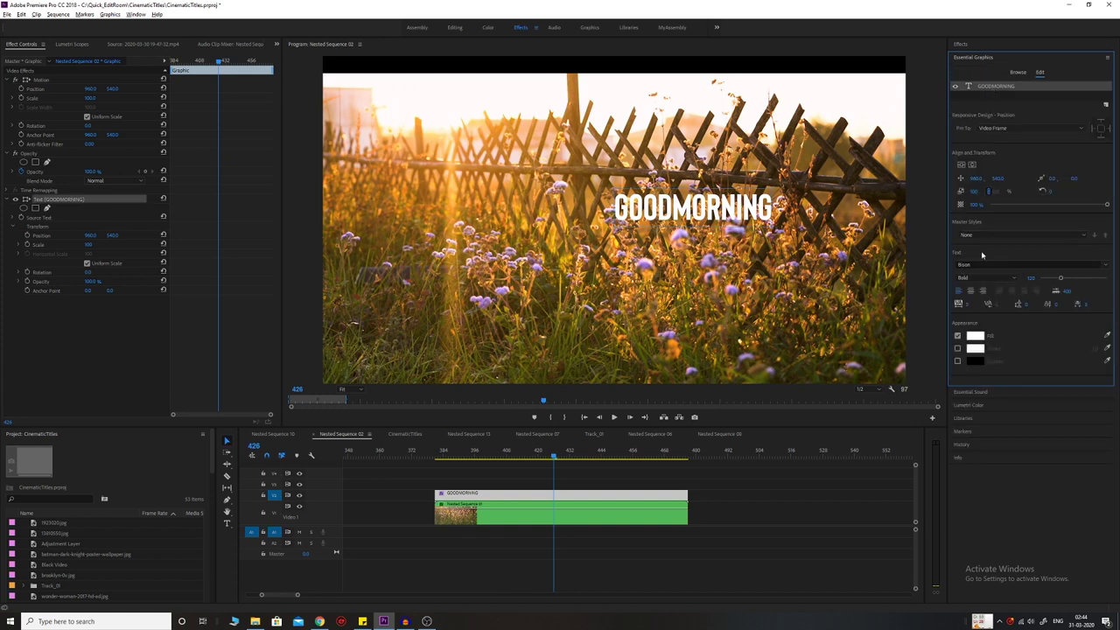
left_click(971, 164)
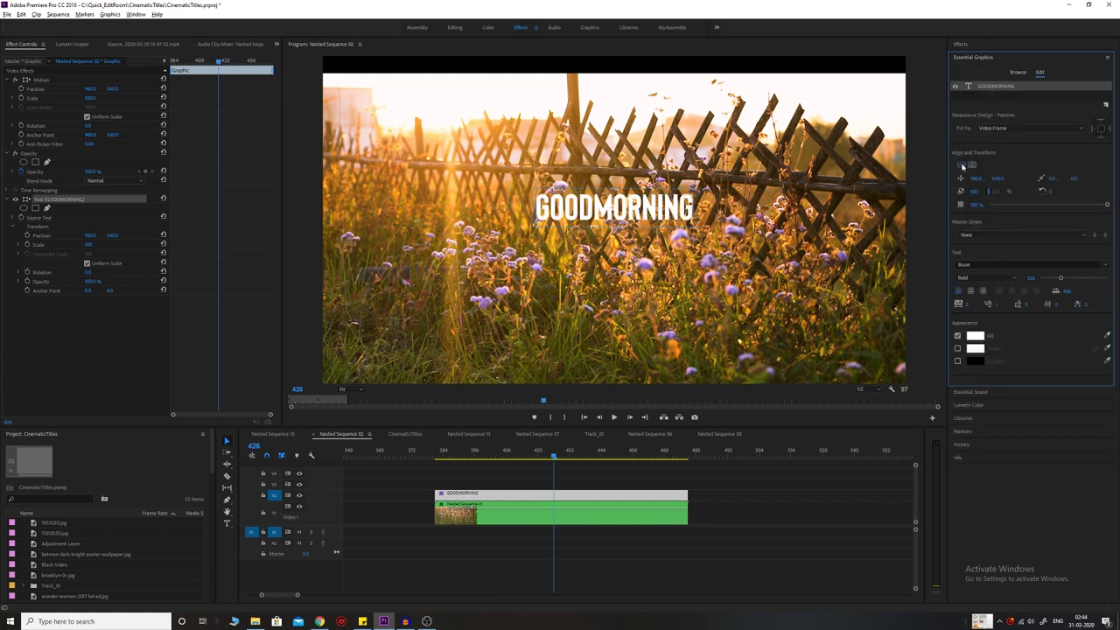
left_click(962, 165)
- Draw a centred rectangle around the GOODMORNING title with a white stroke and no fill
left_click(227, 500)
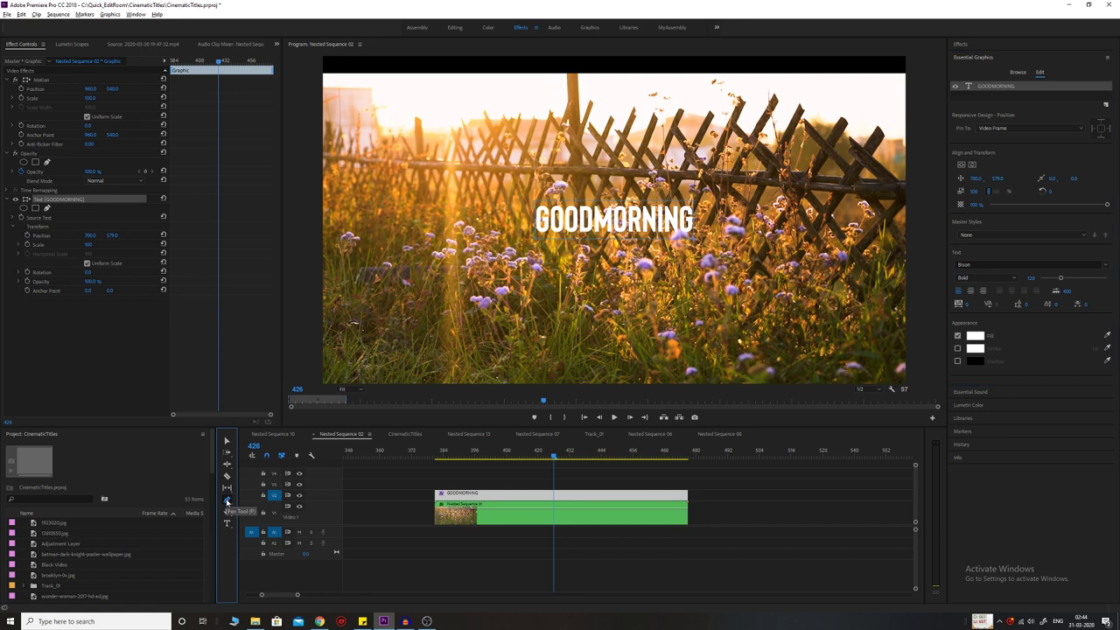
left_click(260, 509)
left_click_drag(512, 184, 716, 256)
left_click(972, 174)
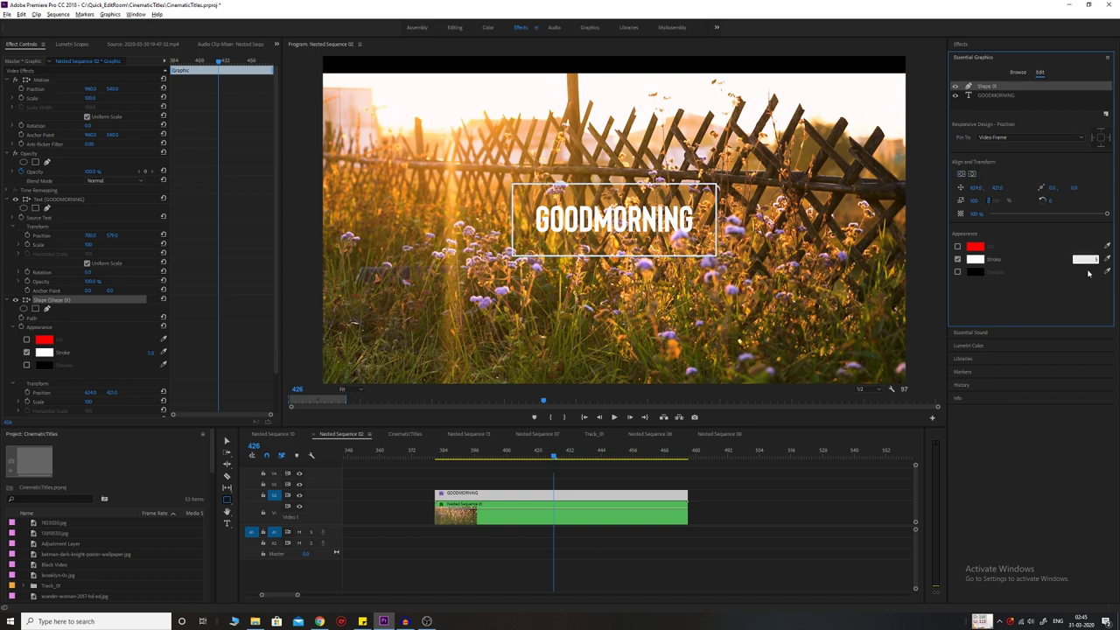
- Nest the GOODMORNING title clip on its own
right_click(459, 496)
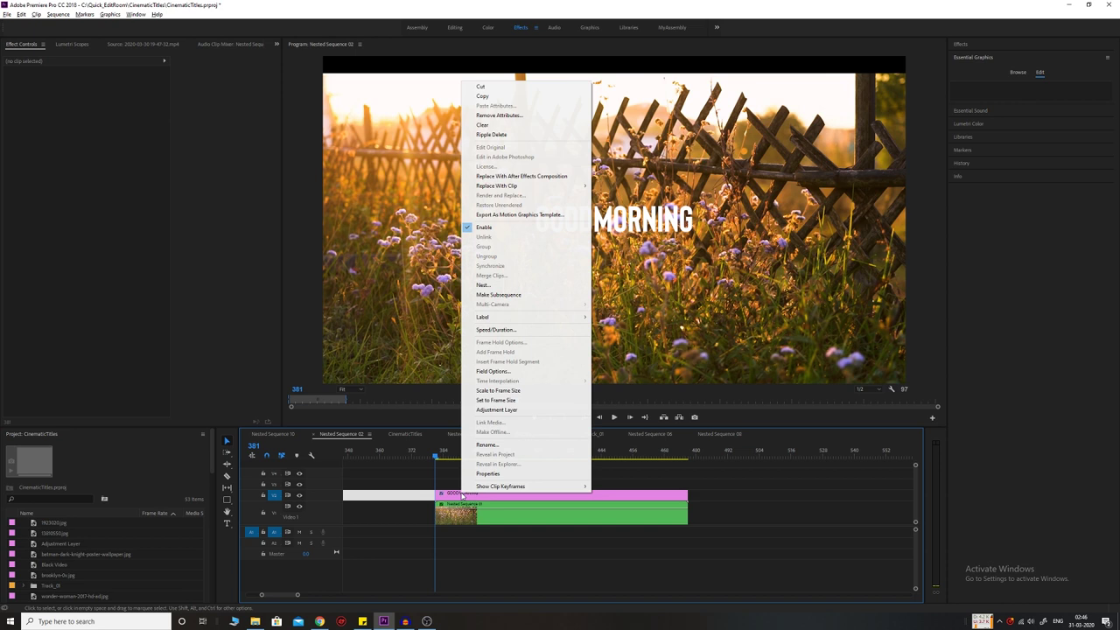
left_click(460, 496)
right_click(459, 497)
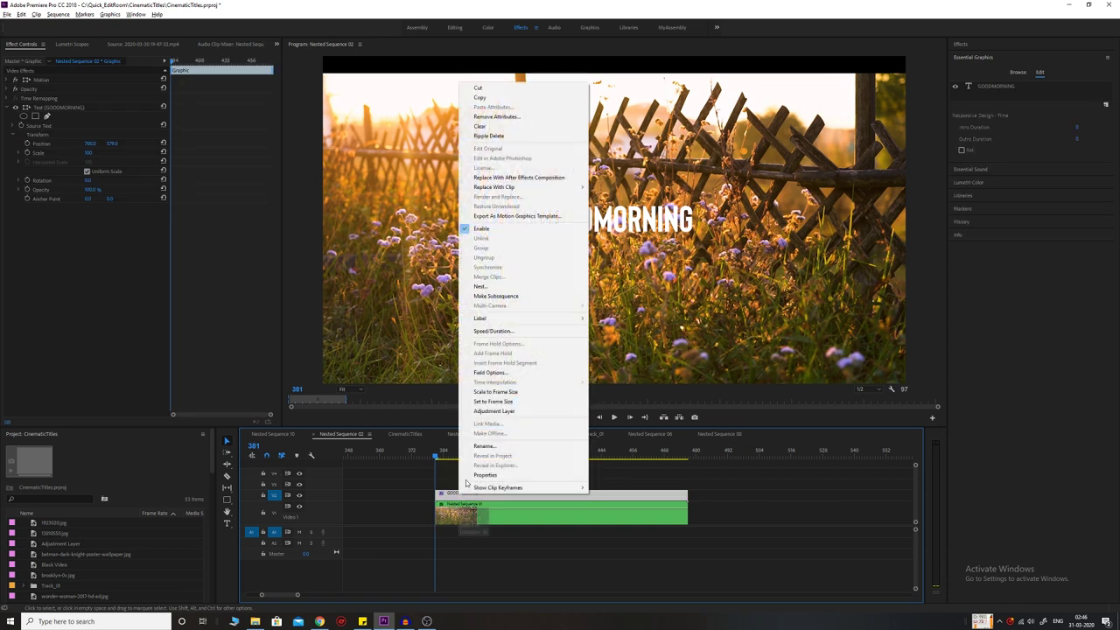
left_click(481, 294)
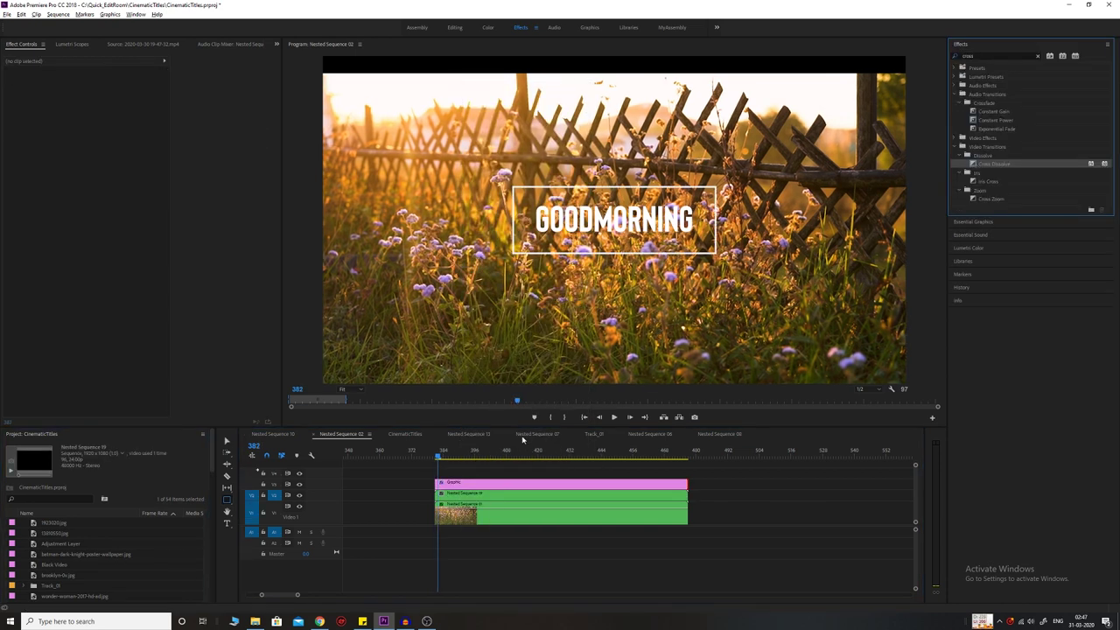
- Apply Cross Dissolve to the starts of the rectangle graphic and title nest, and offset the rectangle's start to about frame 393
left_click_drag(522, 440, 445, 481)
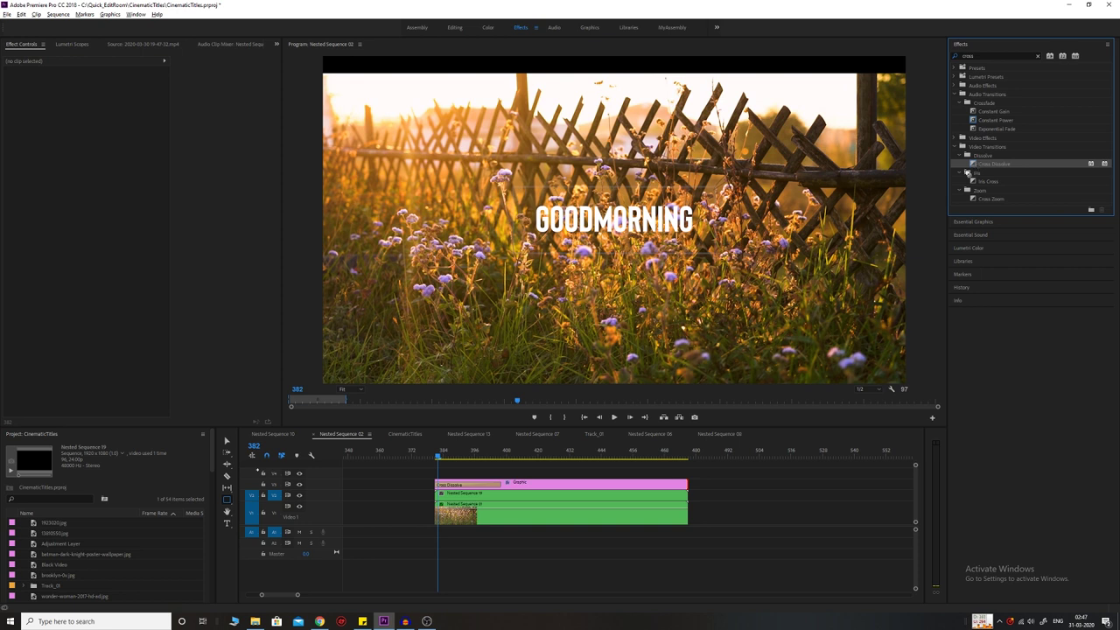
left_click_drag(943, 191, 480, 443)
left_click_drag(975, 166, 880, 210)
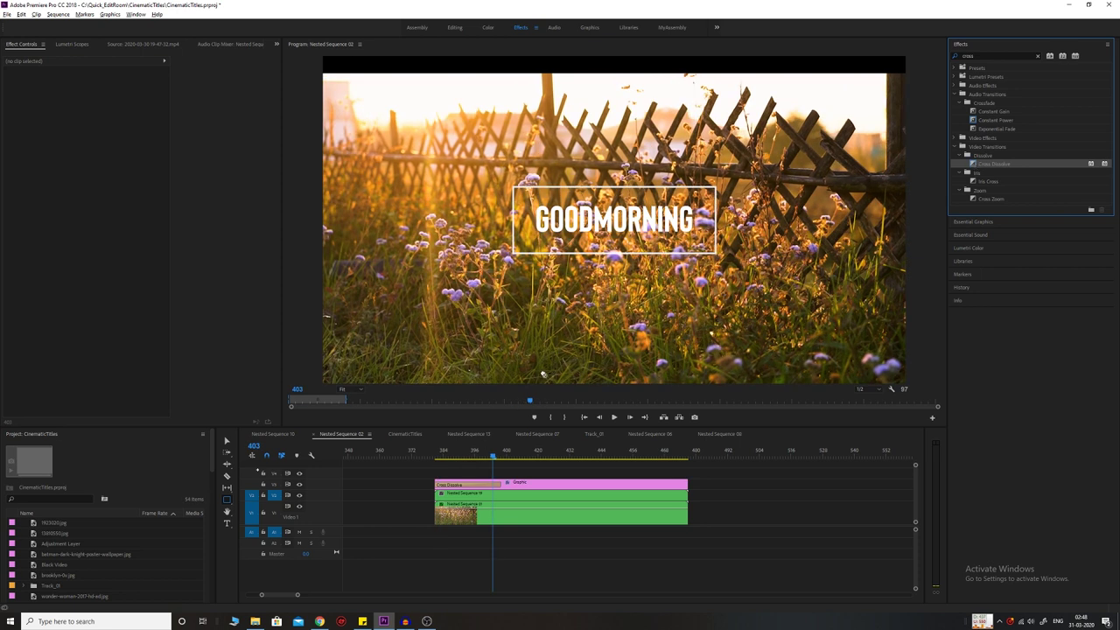
left_click_drag(467, 483, 561, 476)
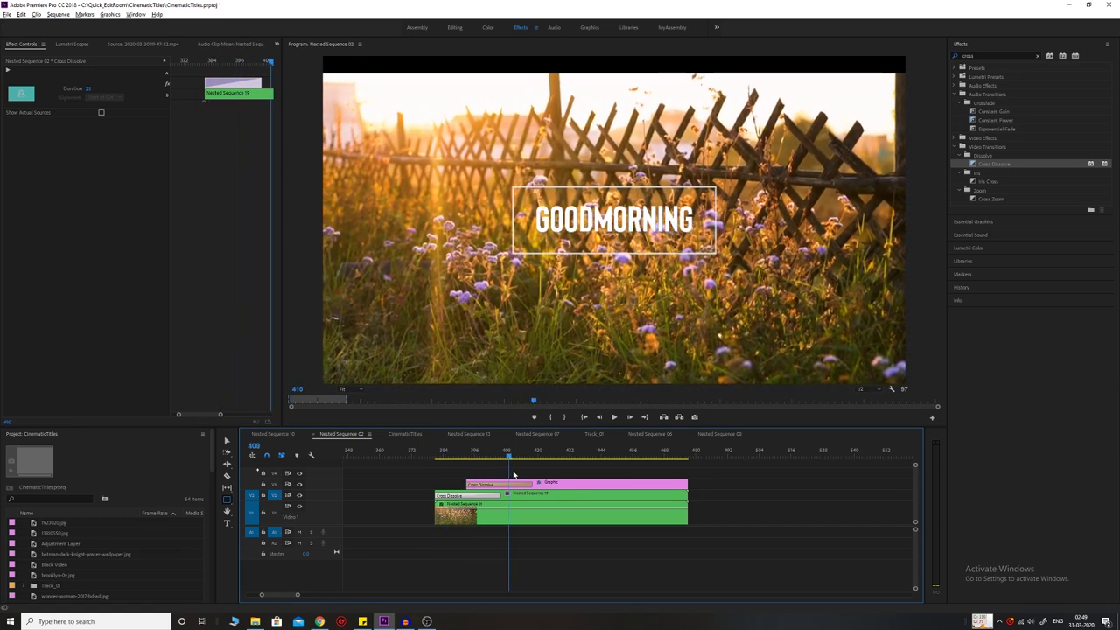
- Nest the rectangle graphic and the title nest together, accepting the default sequence name
left_click_drag(701, 480, 685, 495)
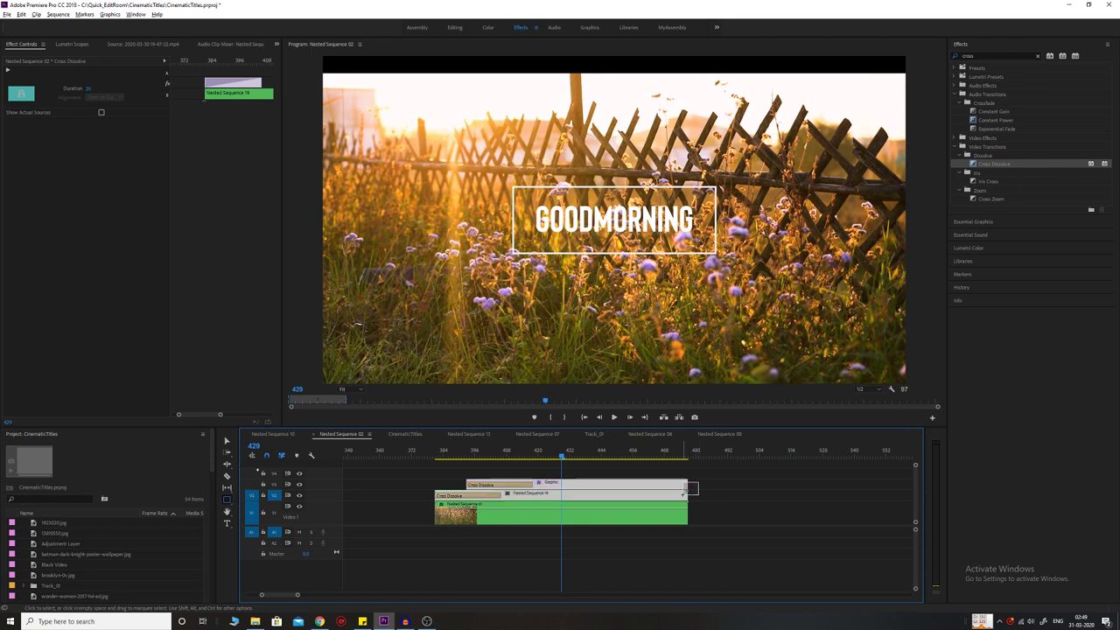
right_click(681, 495)
left_click(709, 302)
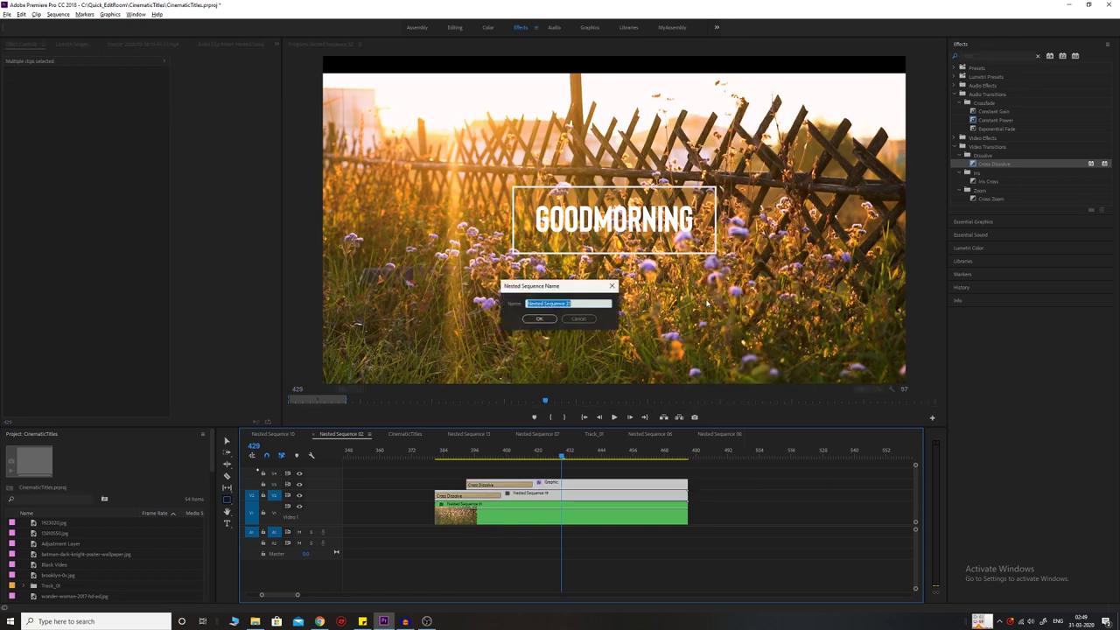
left_click(540, 320)
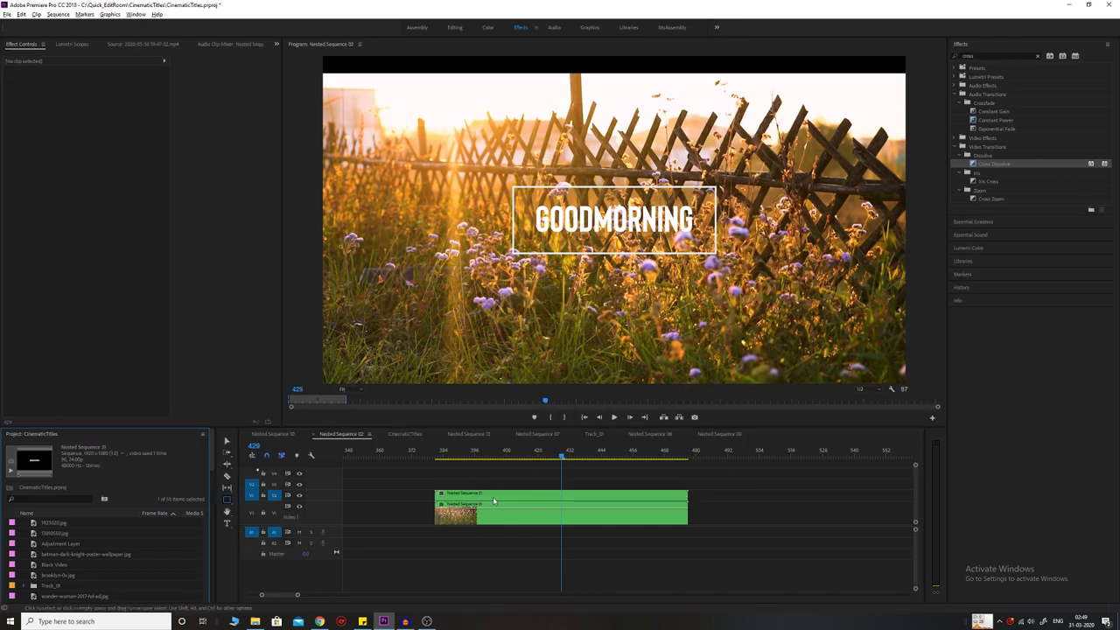
- Enable scale keyframing on the combined GOODMORNING nest at its first frame
key("Up")
left_click(15, 88)
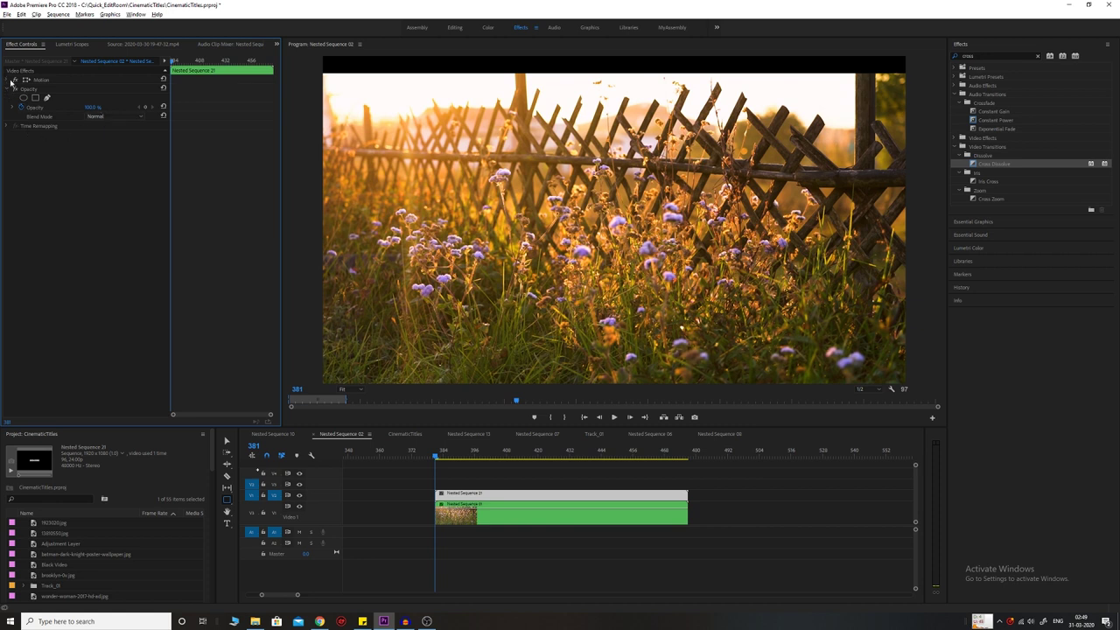
left_click(15, 89)
left_click(15, 79)
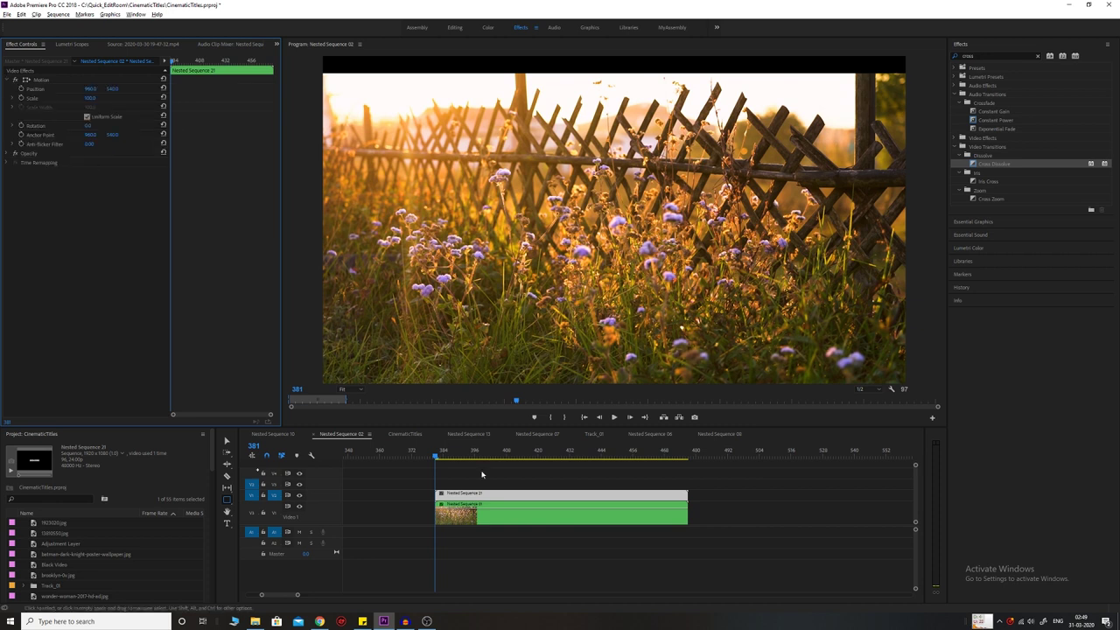
left_click(490, 497)
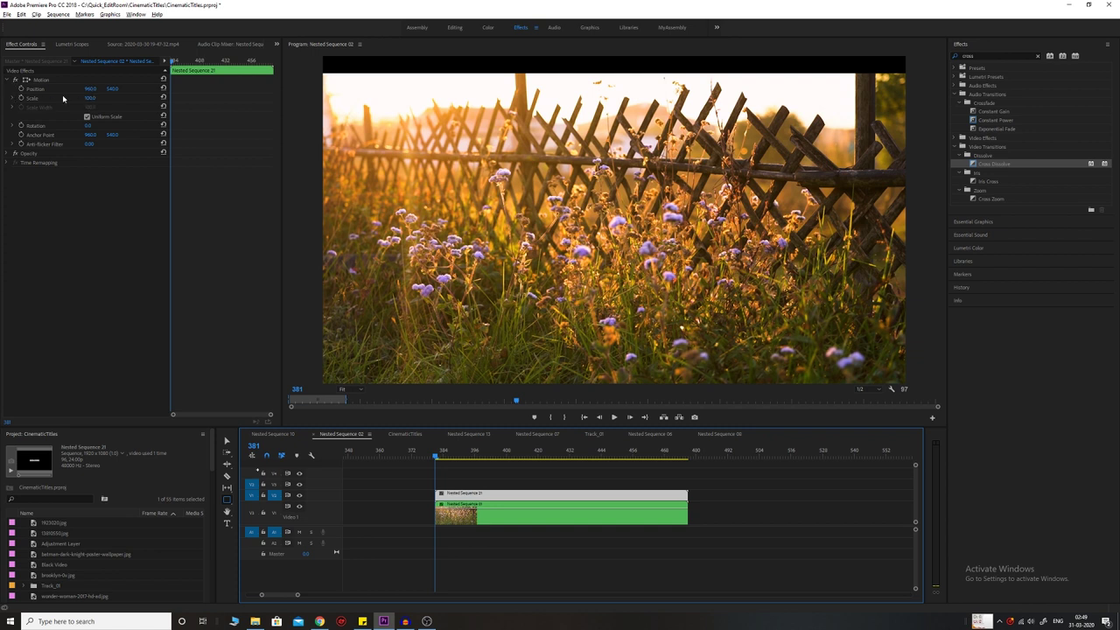
left_click(21, 97)
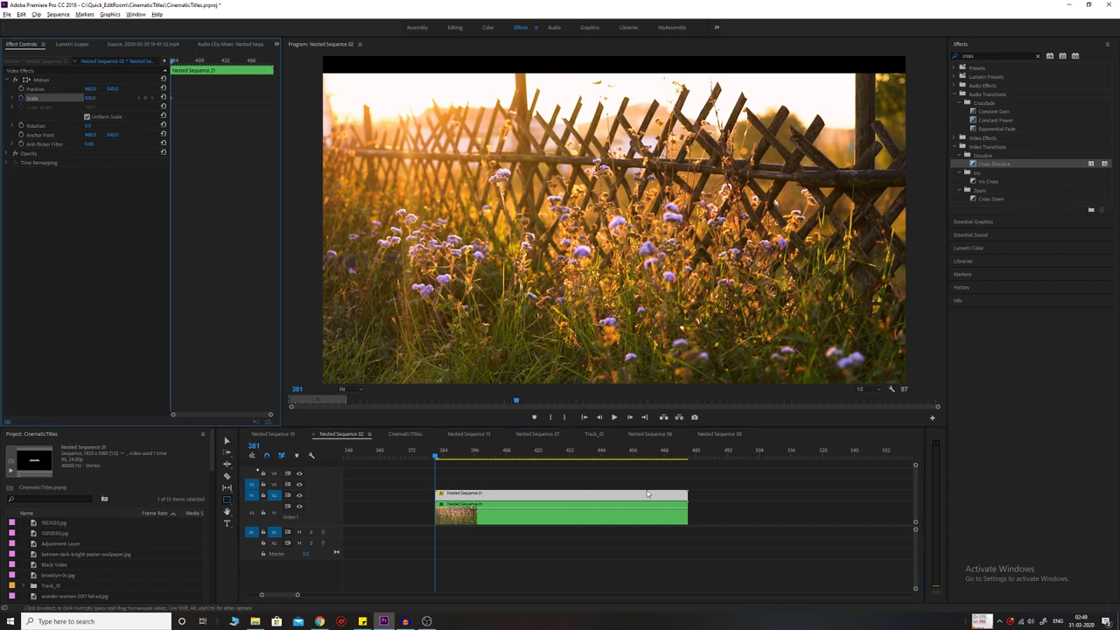
- Add a scale keyframe with a new value at the combined nest's last frame and play the result
left_click(685, 453)
left_click(91, 97)
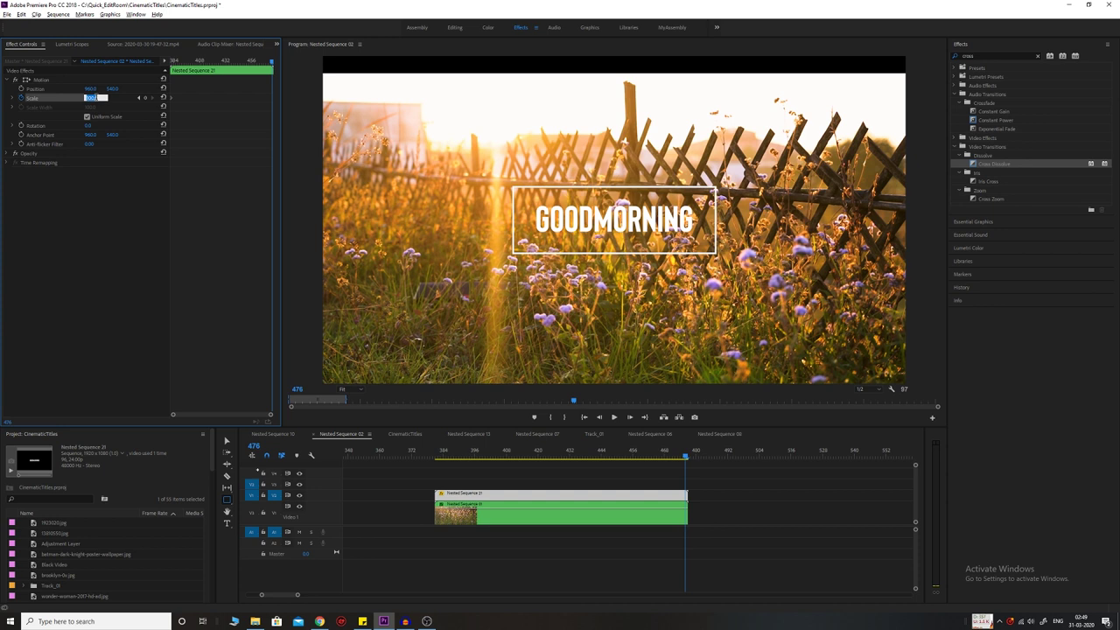
key("Return")
left_click(614, 417)
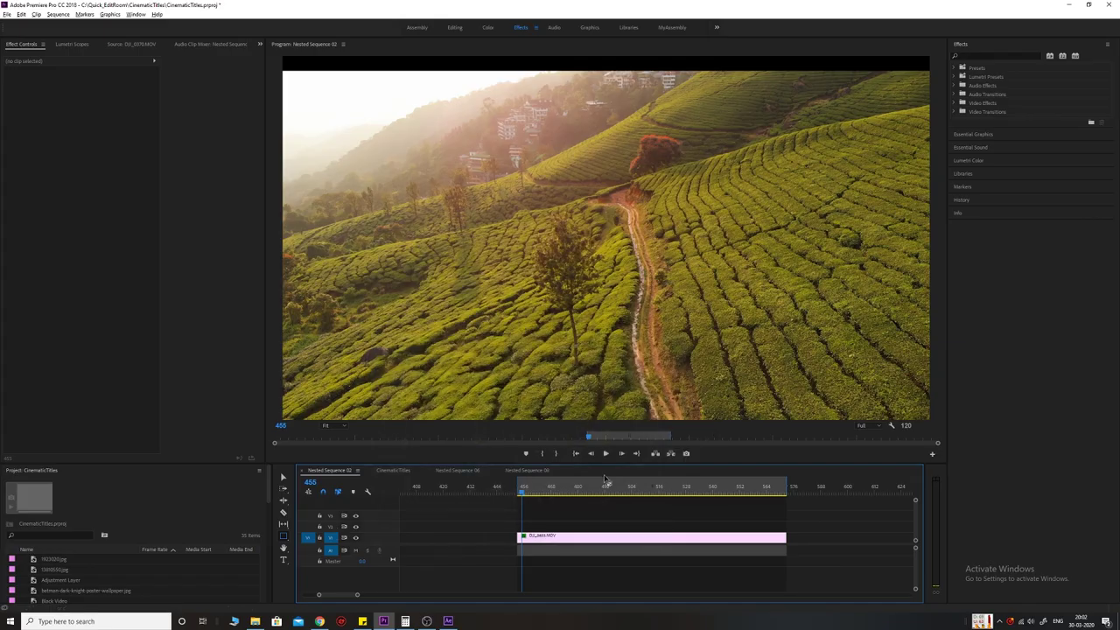
- Replace the tea plantation clip with an After Effects composition
left_click_drag(528, 490, 566, 491)
right_click(551, 533)
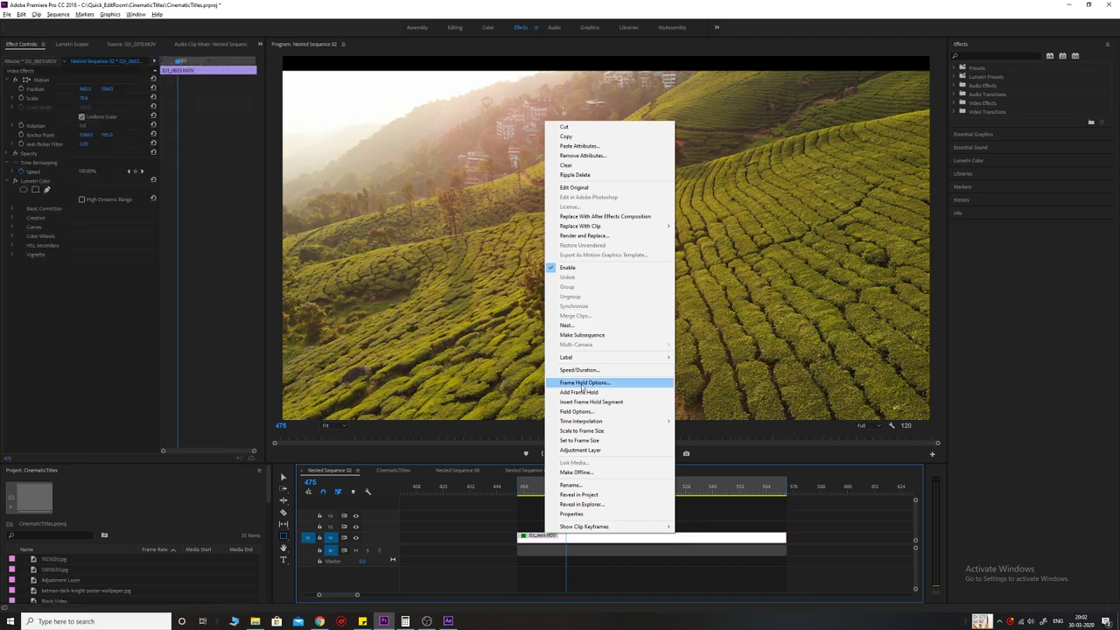
left_click(603, 218)
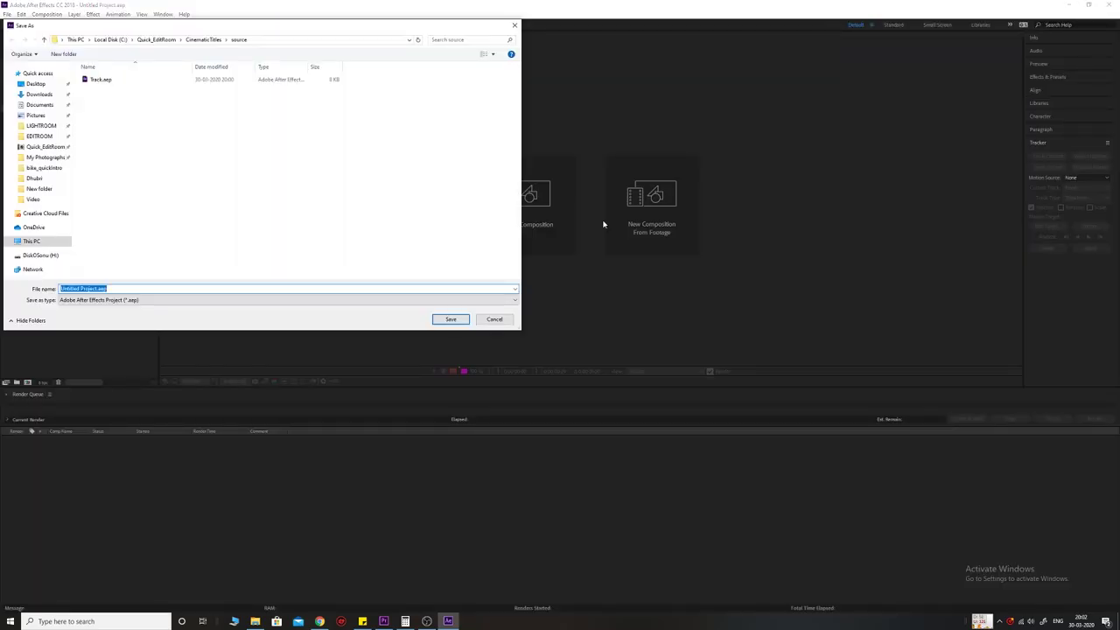
- Save the new After Effects project as Track_01.aep in the source folder
left_click(104, 81)
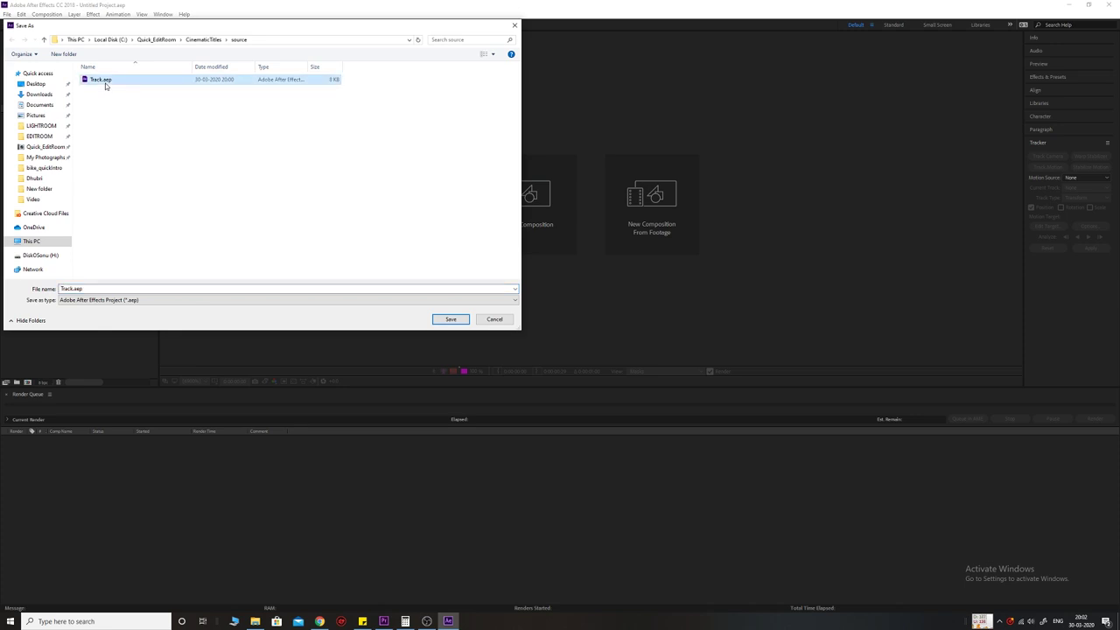
left_click(70, 289)
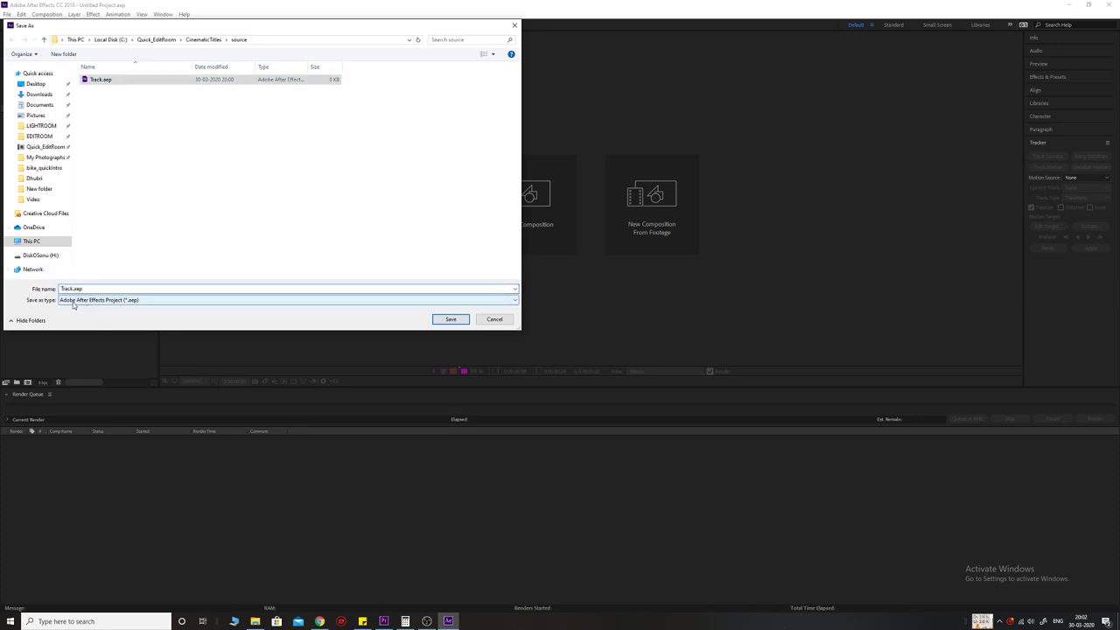
type("_01")
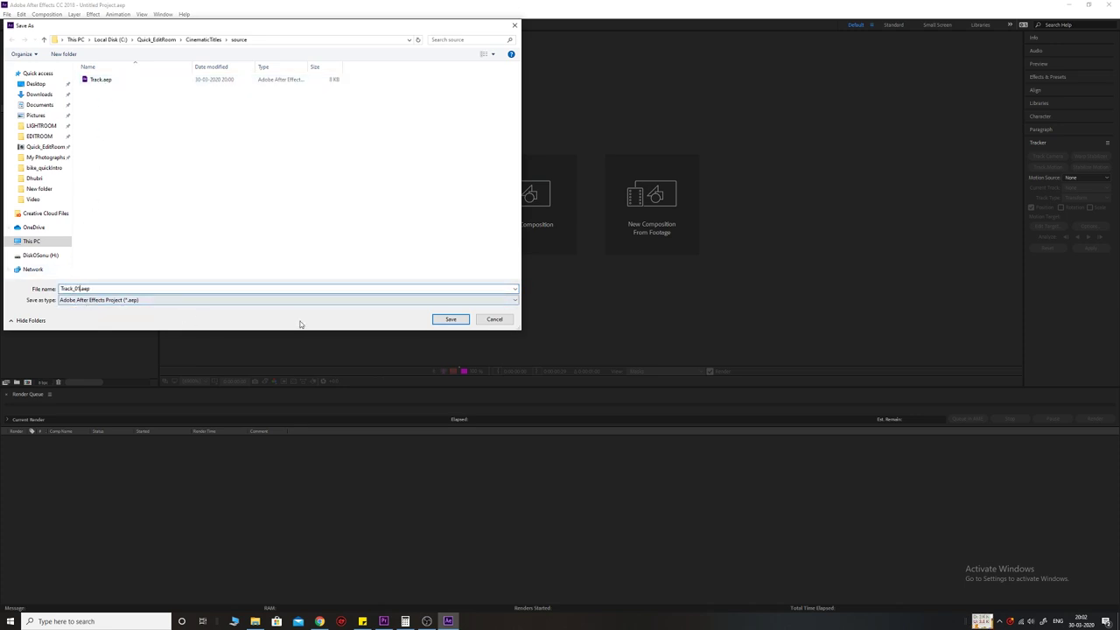
left_click(442, 320)
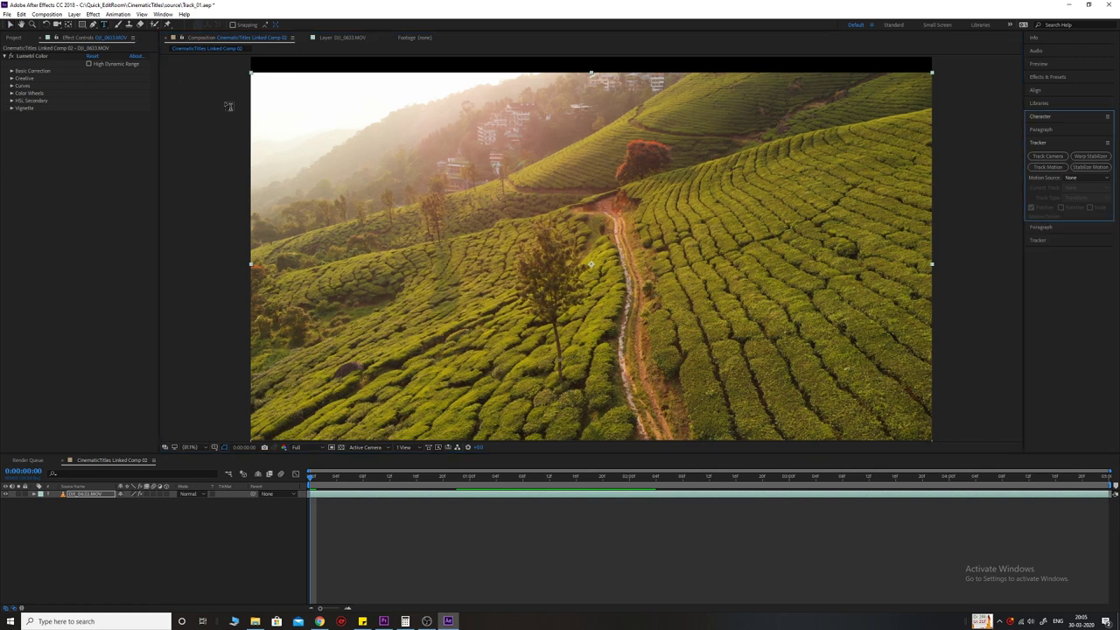
- Add a white "THE RED TREE" text layer in GeosansLight beside the red tree on the hillside
left_click(104, 24)
left_click(456, 179)
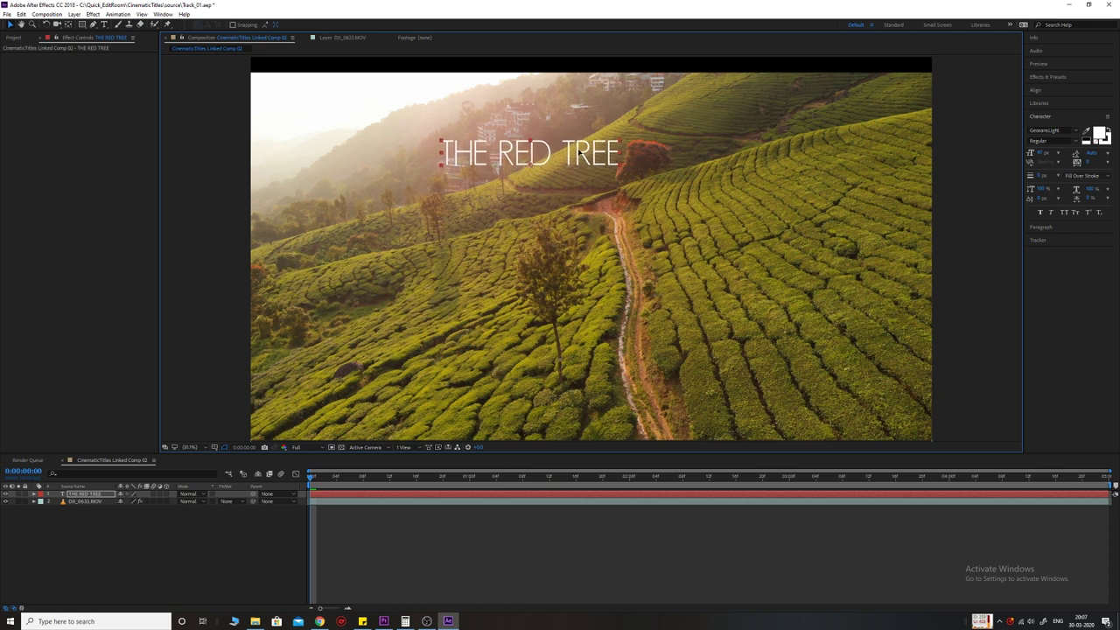
left_click(589, 181)
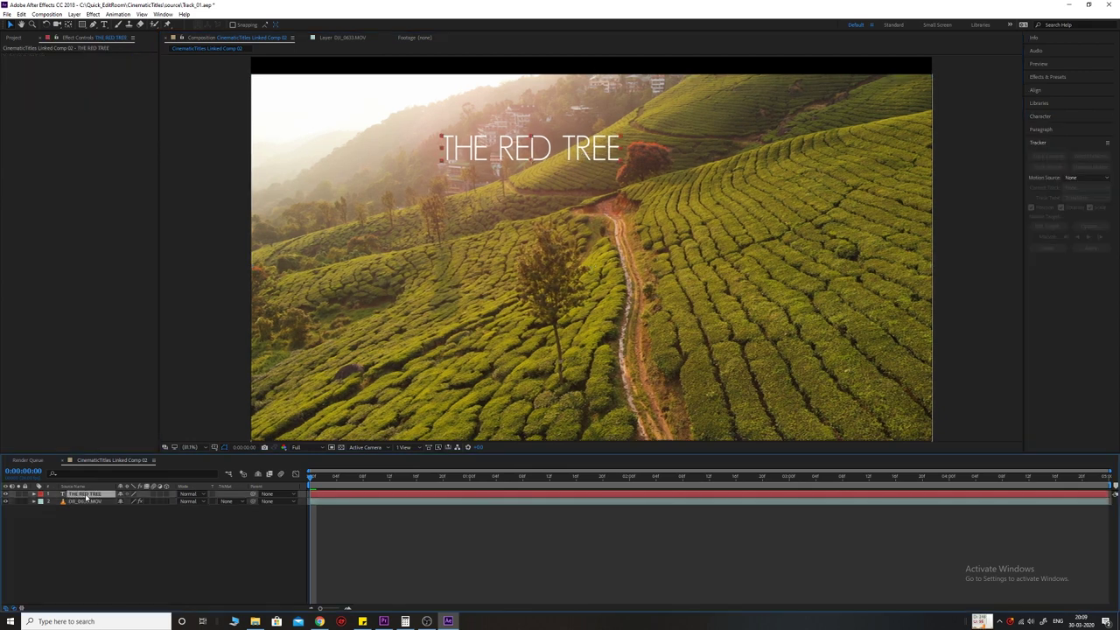
- Pre-compose the THE RED TREE text layer, moving all attributes into the new composition
right_click(87, 495)
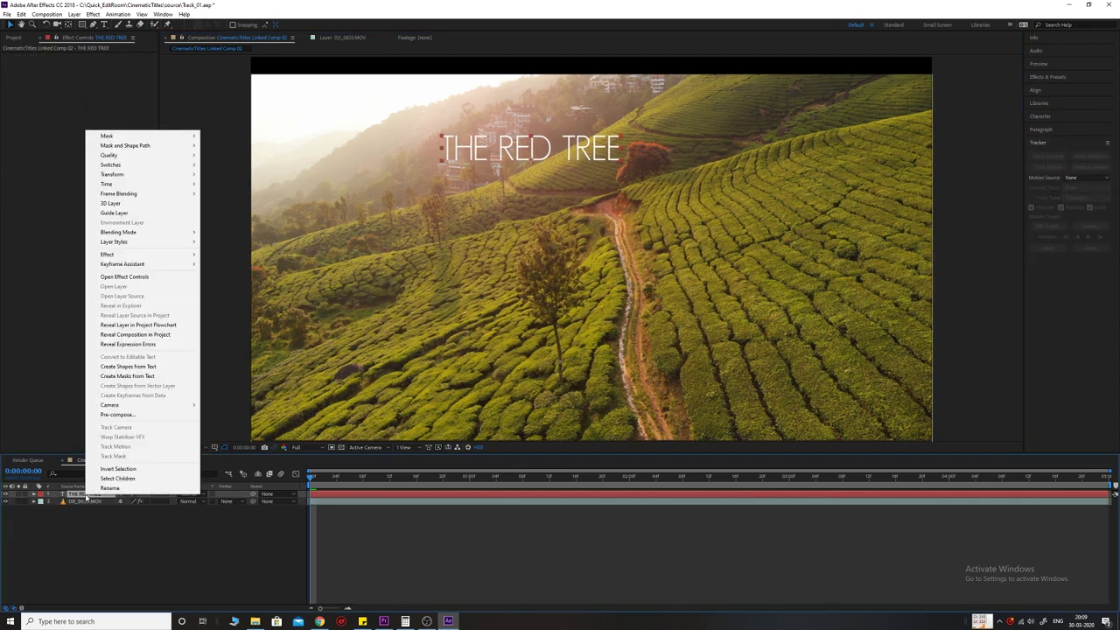
left_click(117, 413)
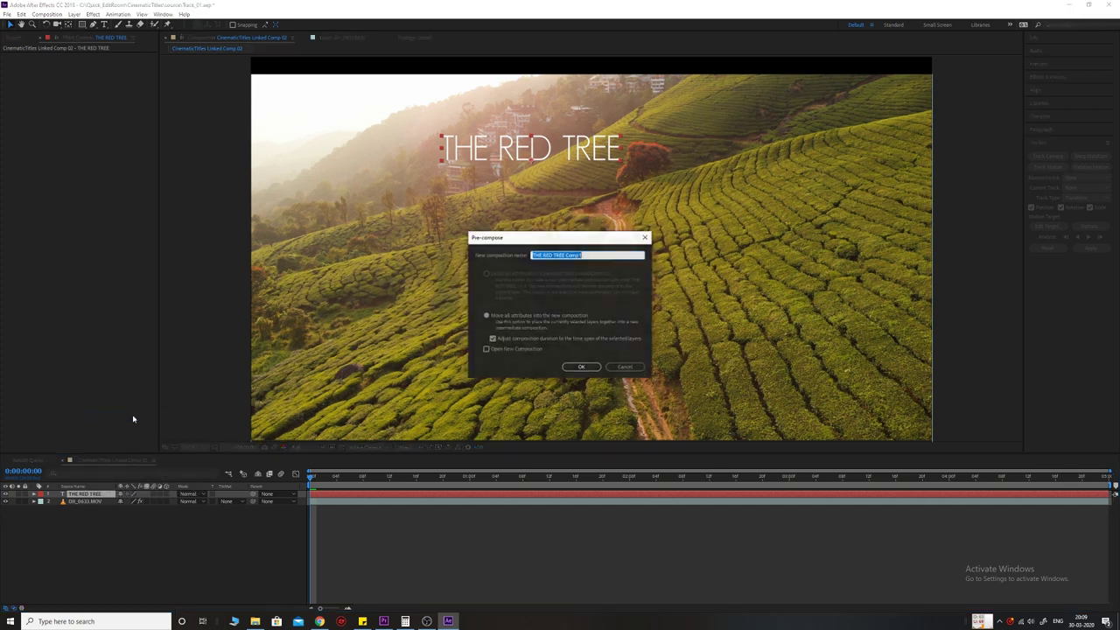
left_click(581, 366)
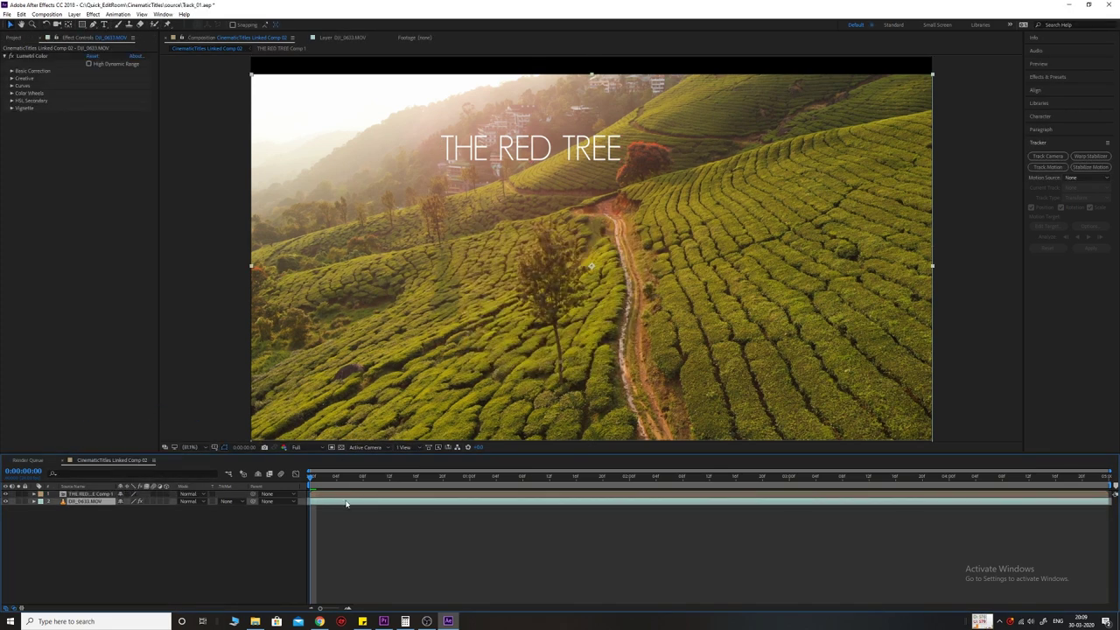
- Start motion tracking on the plantation clip with Position and Scale enabled, placing track point 2 on the red tree's upper edge
left_click(1056, 166)
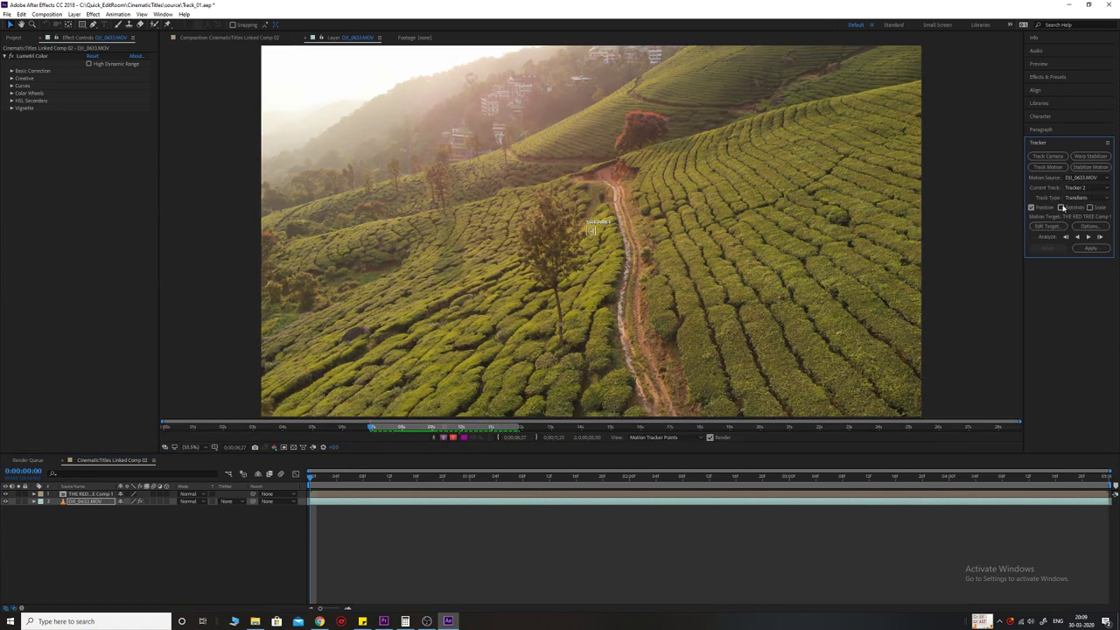
left_click(1061, 208)
left_click_drag(605, 233, 638, 120)
scroll(639, 120, "up", 1)
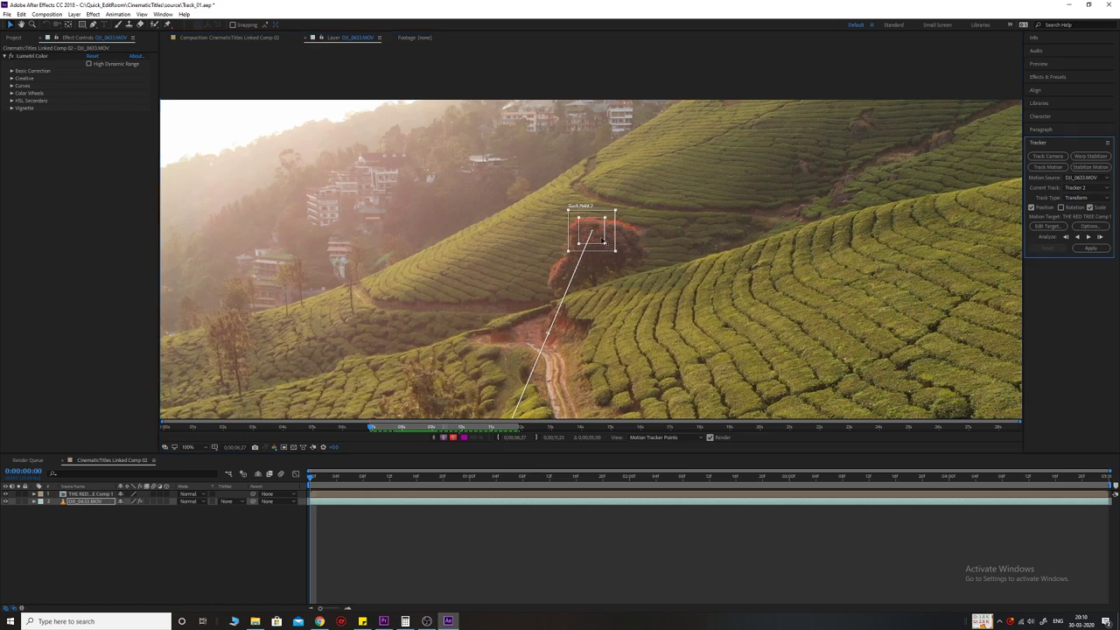
left_click_drag(601, 238, 592, 238)
- Place track point 1 on the thin tree on the far ridge, analyze the motion forward, and return to the first frame
scroll(592, 238, "down", 1)
left_click_drag(580, 282, 437, 218)
scroll(525, 249, "up", 2)
left_click(602, 280)
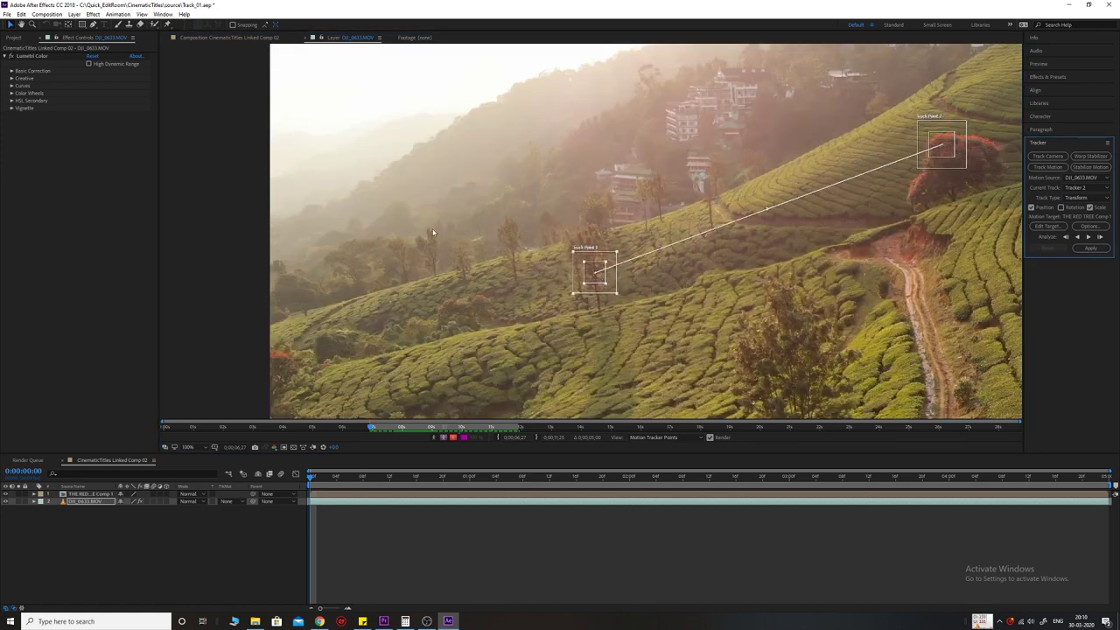
scroll(432, 232, "down", 2)
left_click_drag(617, 310, 511, 249)
left_click(1089, 237)
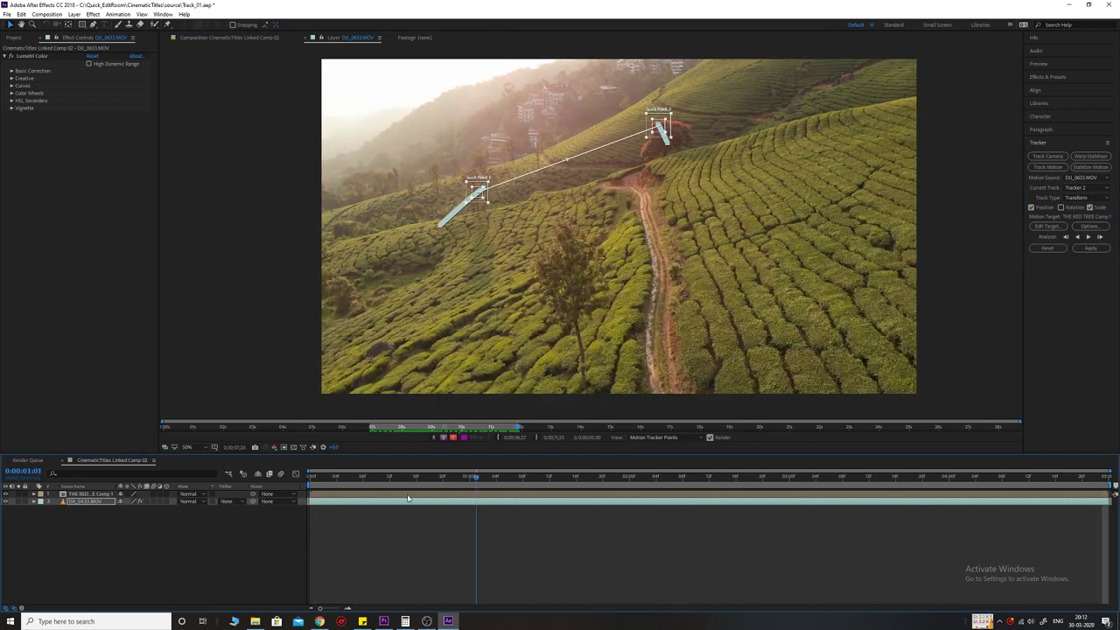
left_click_drag(313, 498, 273, 500)
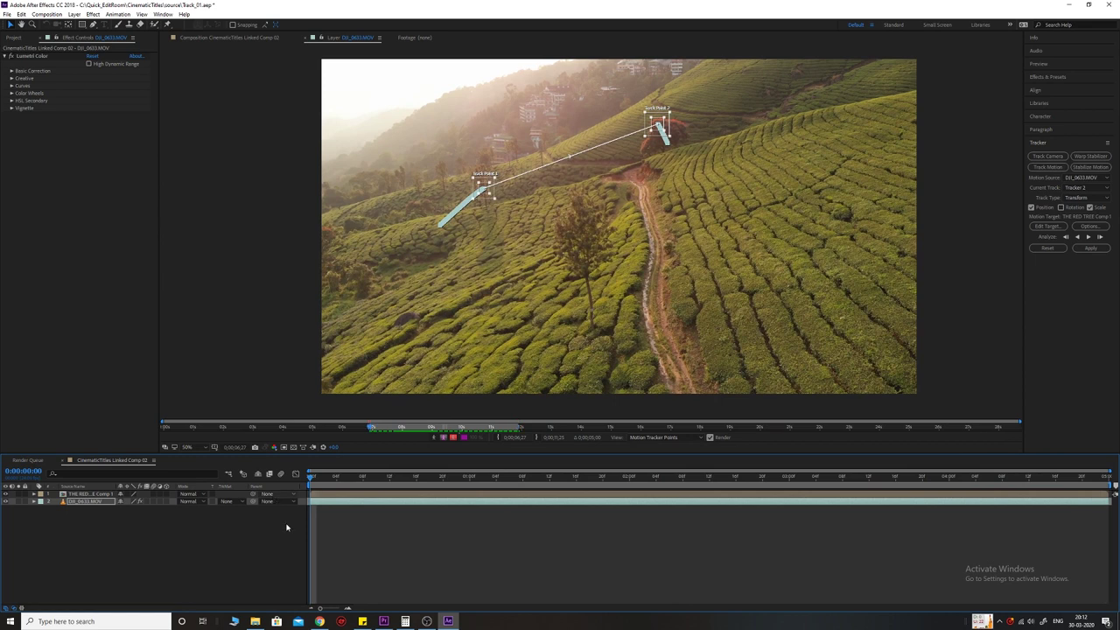
- Set THE RED TREE Comp 1 as the motion target and apply the tracking data in X and Y
left_click(1047, 226)
left_click(584, 298)
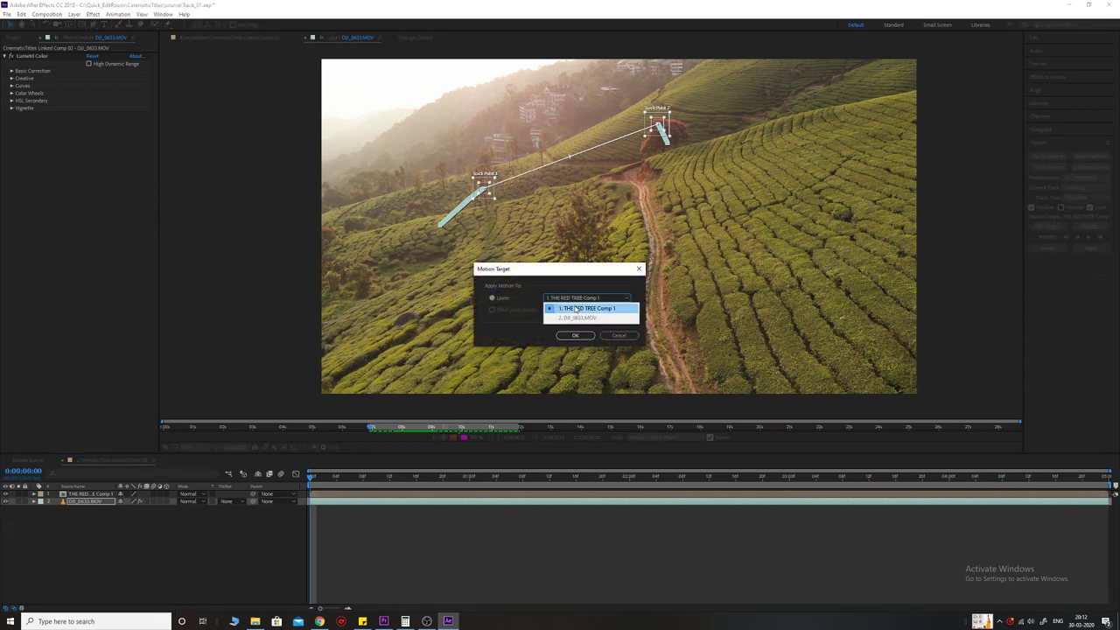
left_click(577, 308)
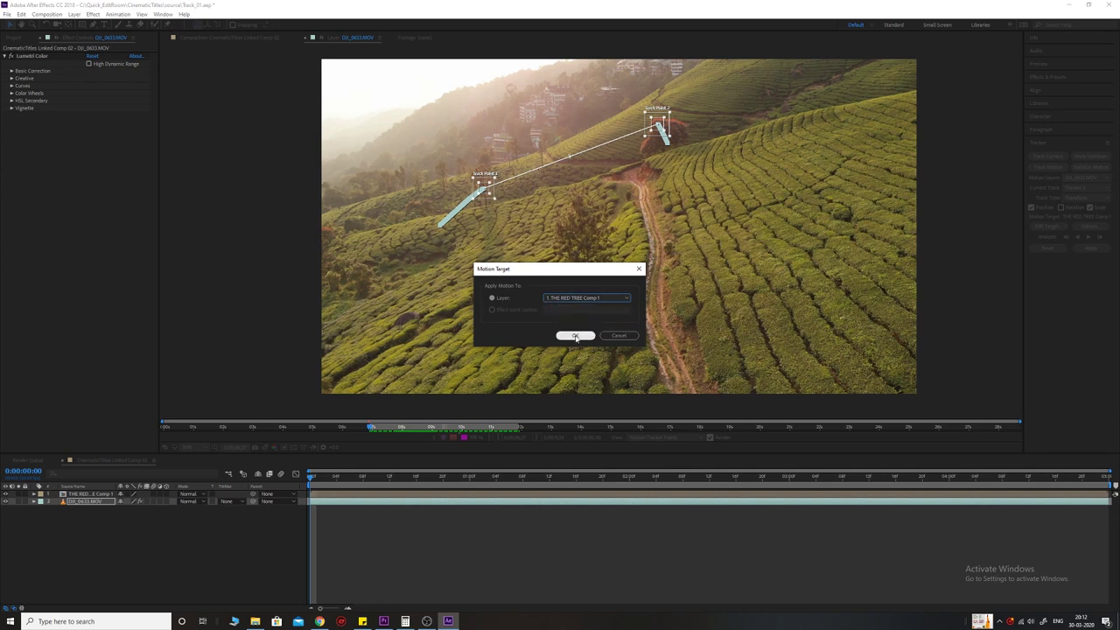
left_click(574, 336)
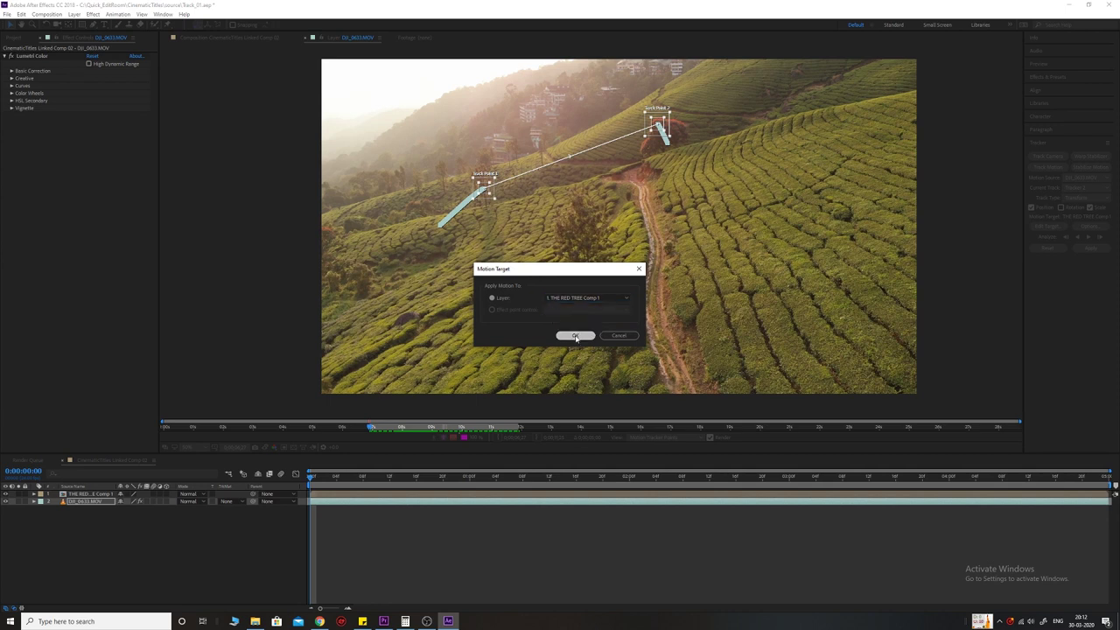
left_click(1089, 249)
left_click(579, 303)
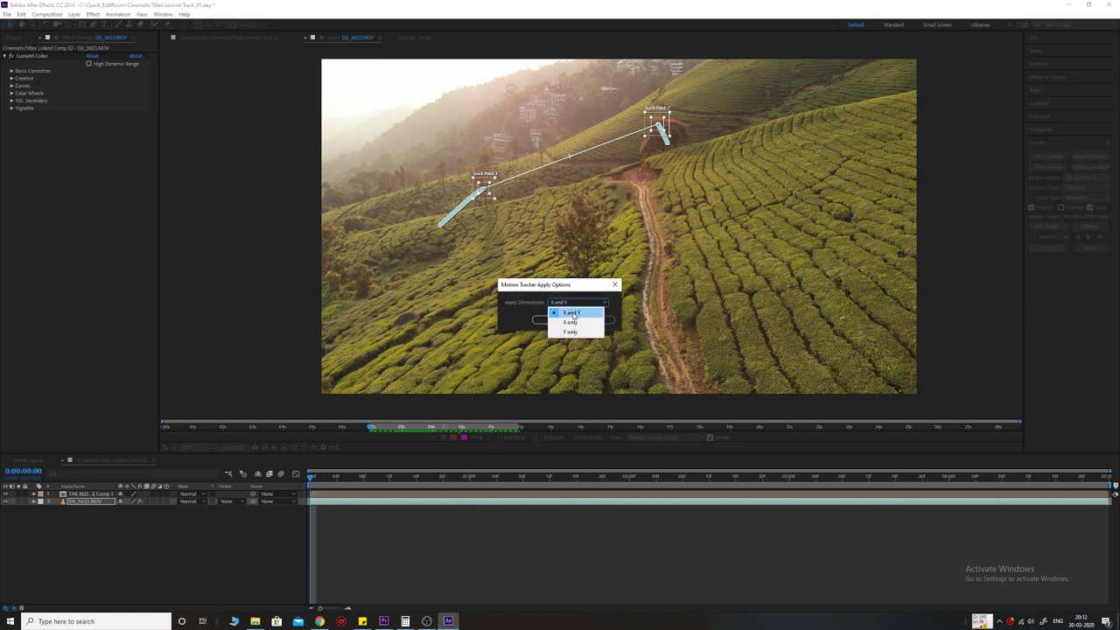
left_click(570, 312)
left_click(549, 319)
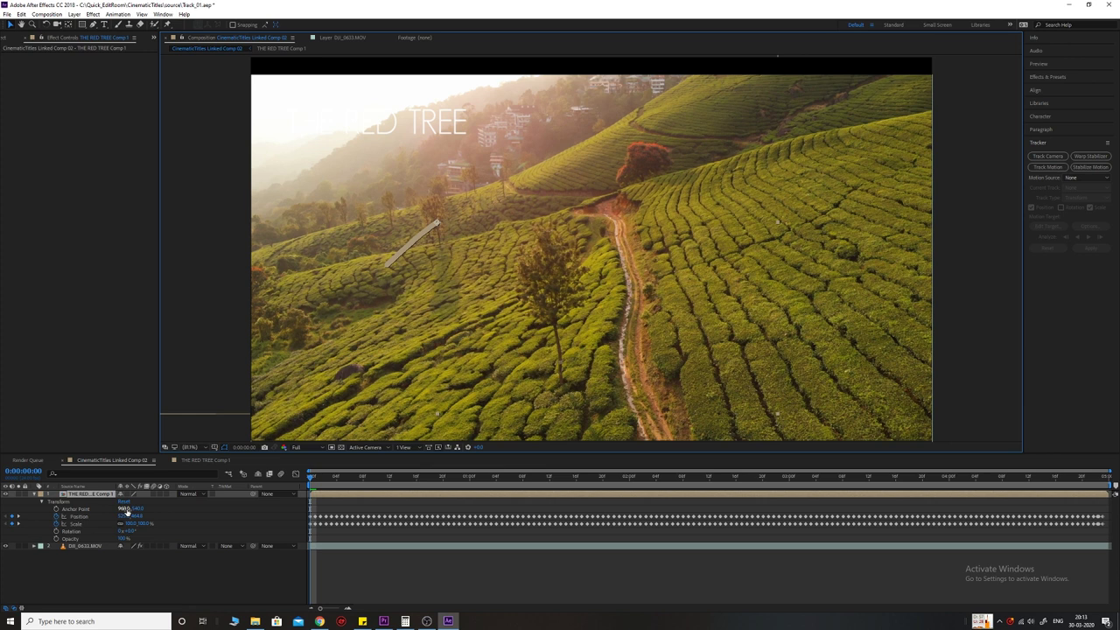
- Adjust the title comp's anchor point so the text sits beside the red tree again, and play the tracked result
mouse_move(126, 510)
left_mouse_down()
mouse_move(153, 509)
mouse_move(105, 508)
left_mouse_up()
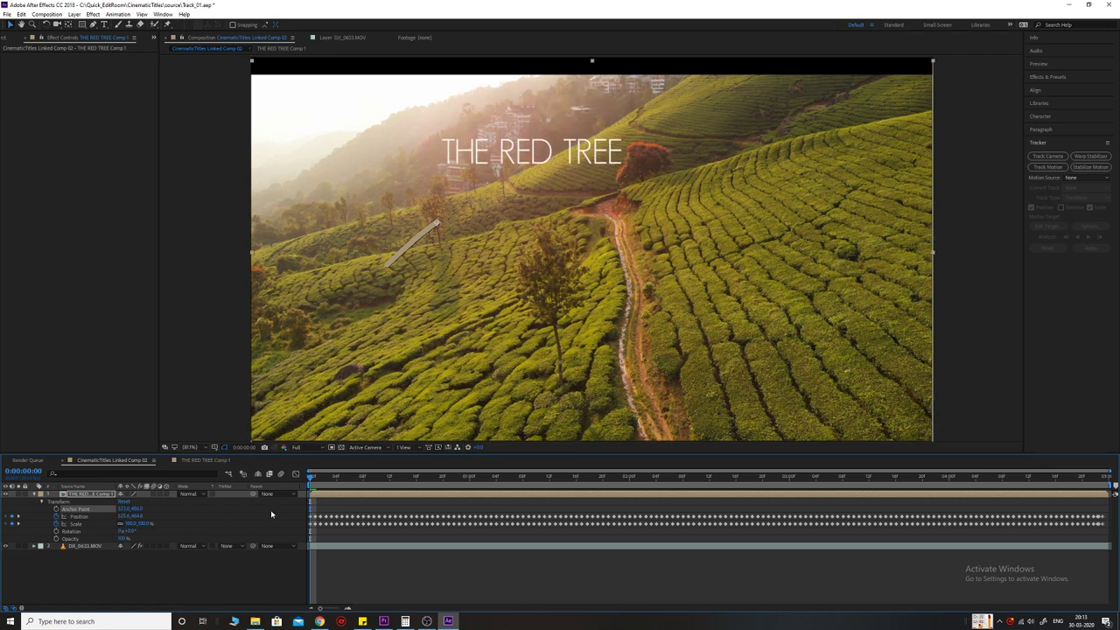
left_click(35, 495)
left_click(187, 532)
key("space")
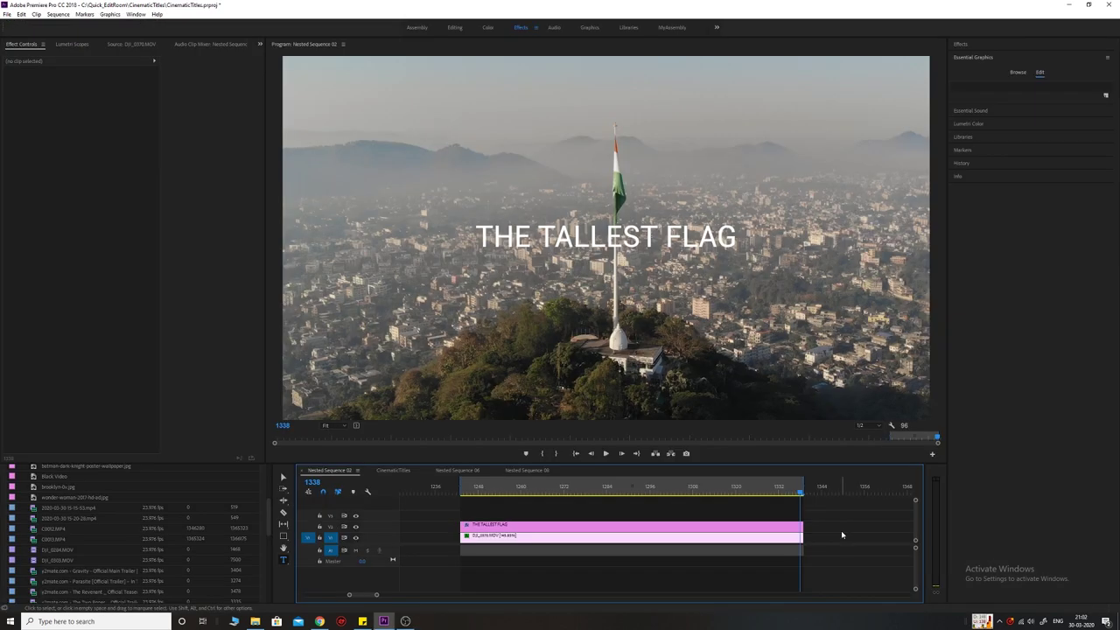
- Switch to Premiere Pro, review the THE TALLEST FLAG title, and add a free-draw mask to its text at the first frame
left_click_drag(477, 492, 628, 494)
key("End")
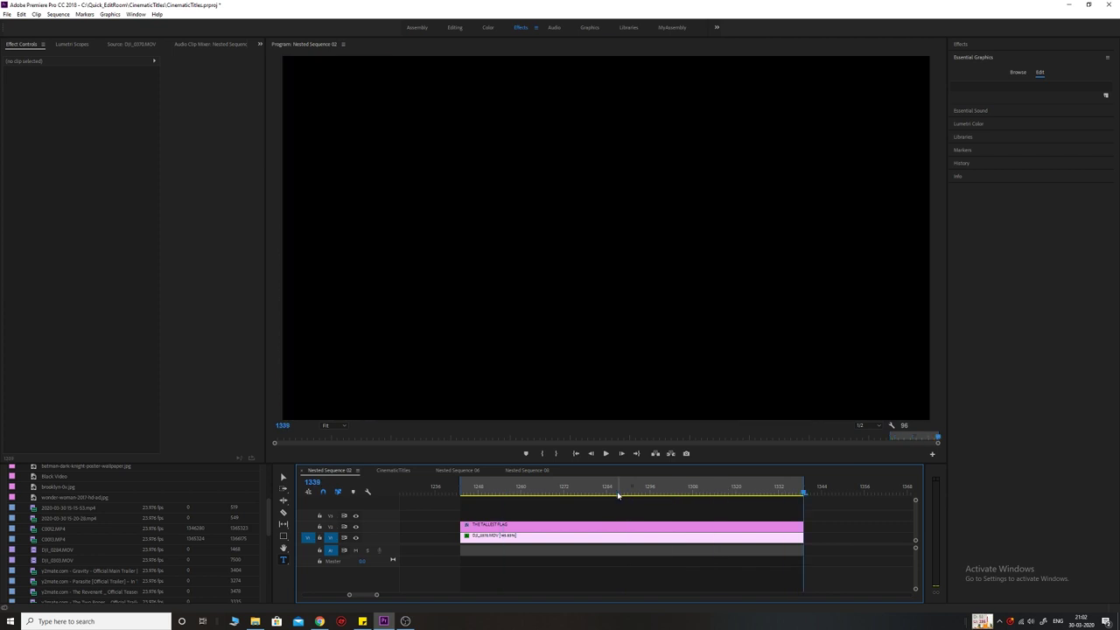
key("Up")
left_click(606, 527)
left_click(48, 116)
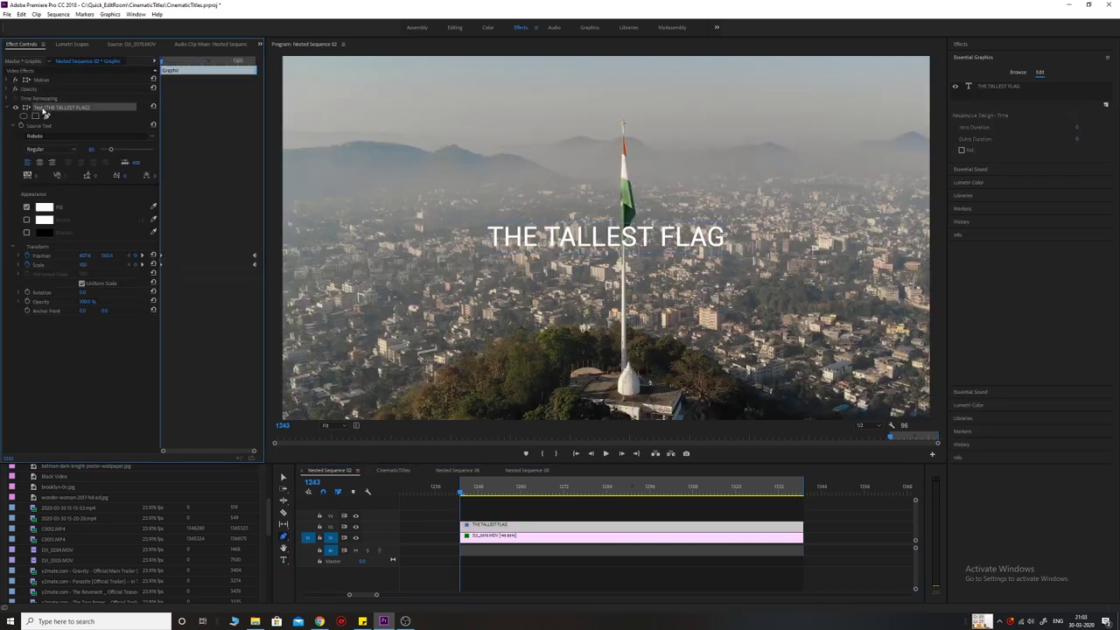
left_click(48, 116)
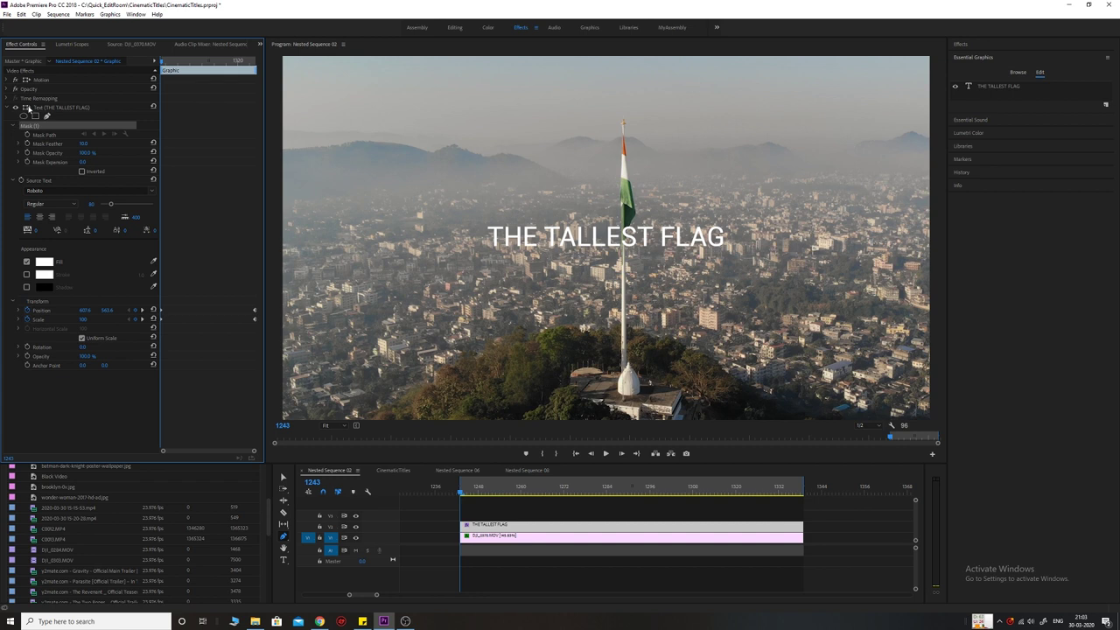
- At the clip's last frame, draw a mask closely around the whole THE TALLEST FLAG text and enable keyframing for its Mask Path
key("Down")
key("Left")
left_click(32, 127)
left_click(469, 221)
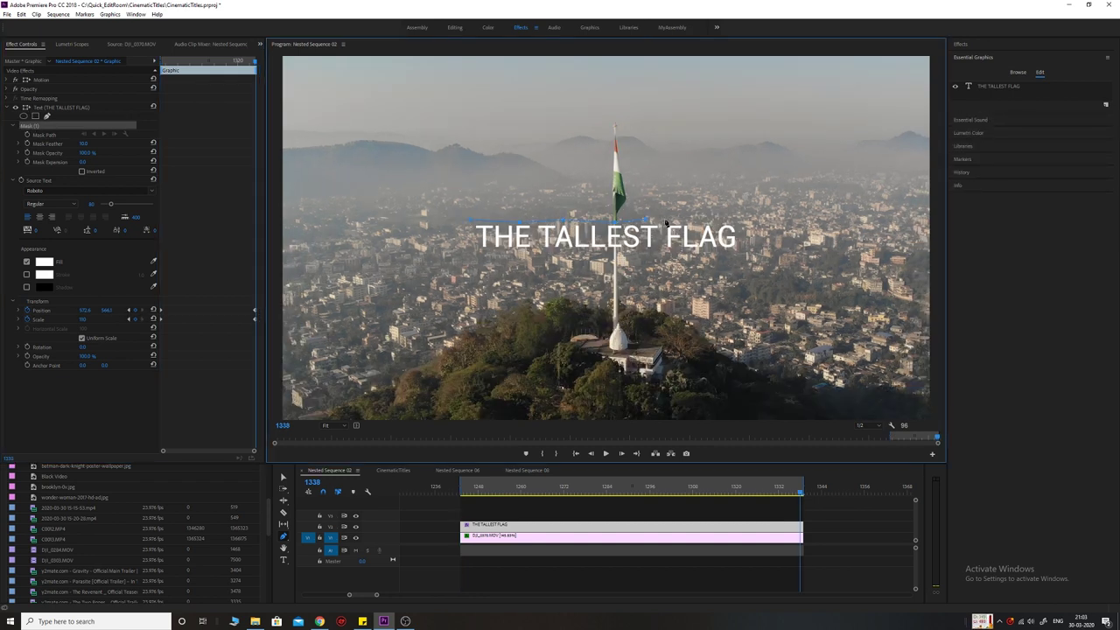
left_click(740, 220)
left_click(739, 252)
left_click(472, 253)
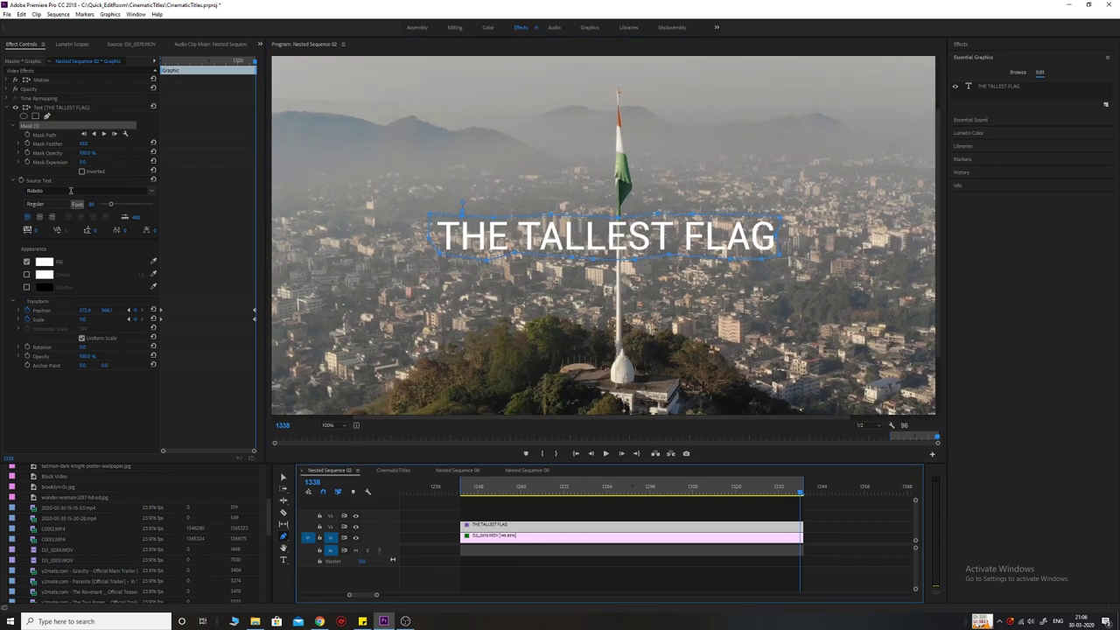
left_click(26, 145)
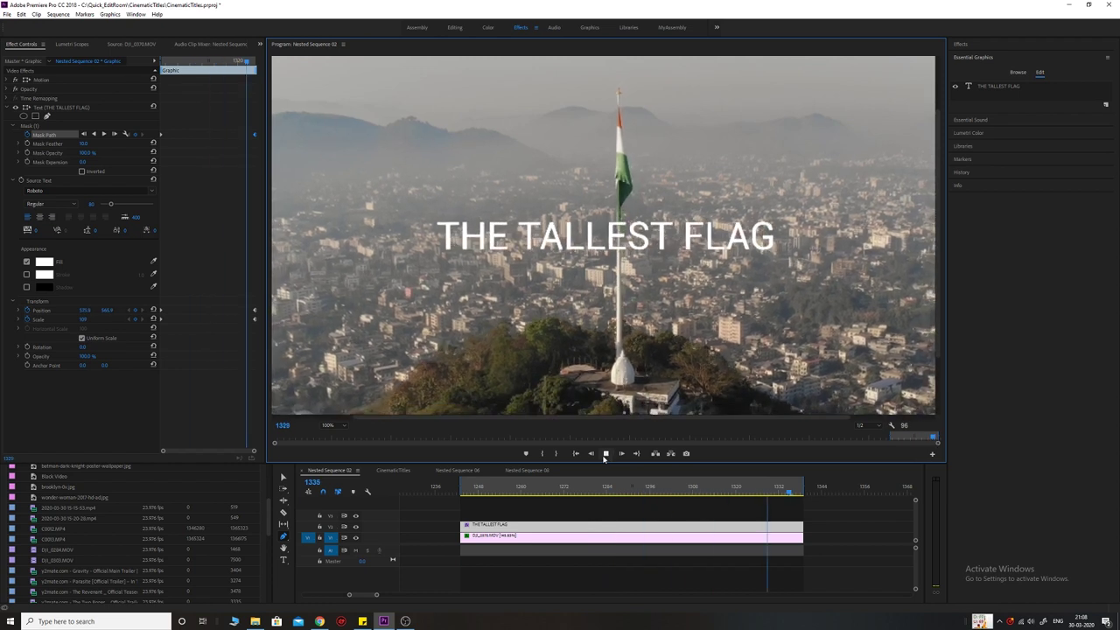
- Return to the first frame of the title clip and set the Mask Feather to 20
key("Home")
left_click(463, 491)
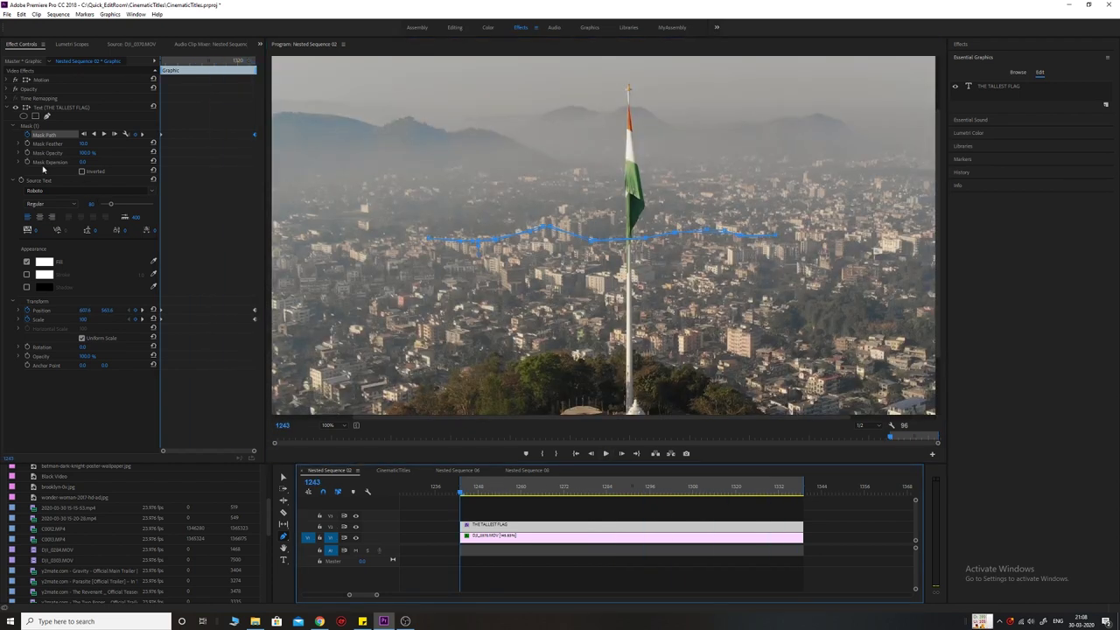
left_click(84, 143)
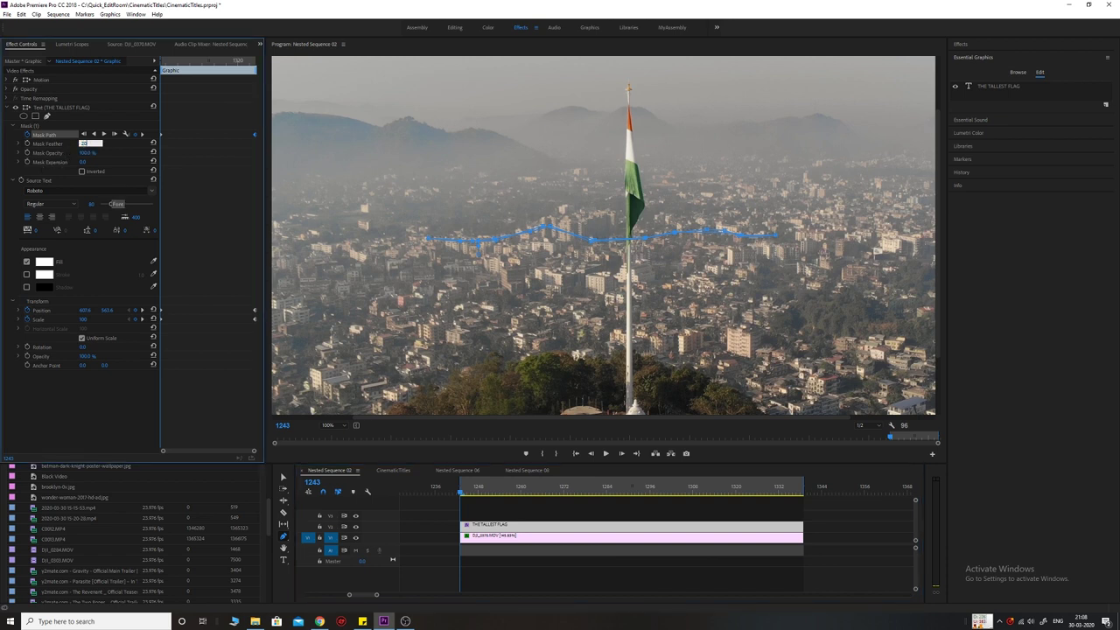
key("Return")
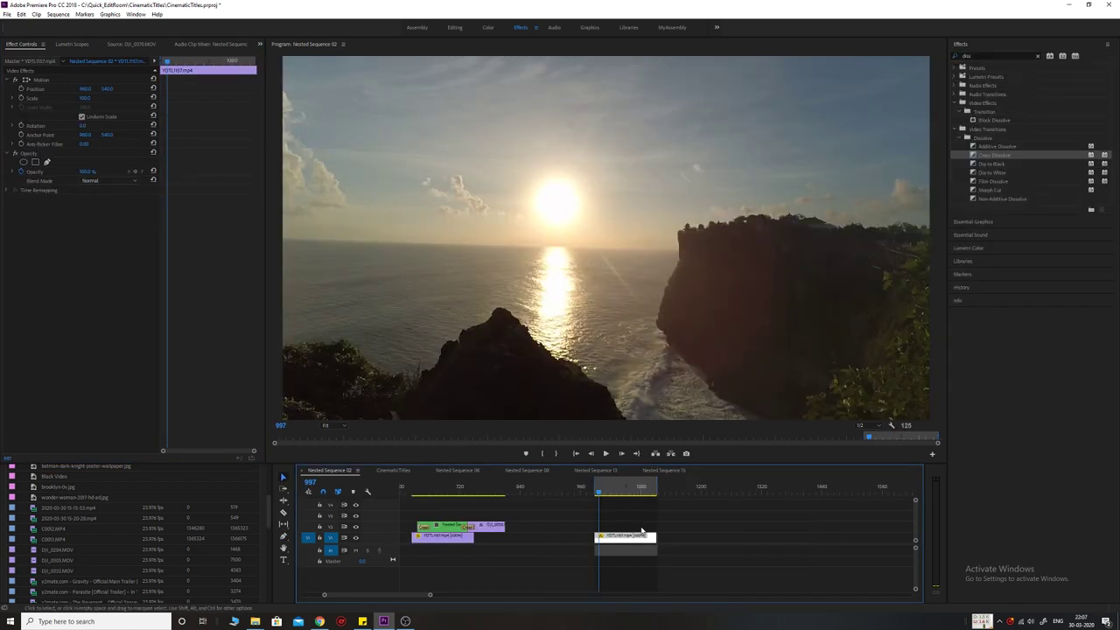
- Review the ocean sunset clip and position the Buddha statue clip on video track 2 directly above it
scroll(550, 500, "up", 5)
left_click_drag(550, 500, 525, 499)
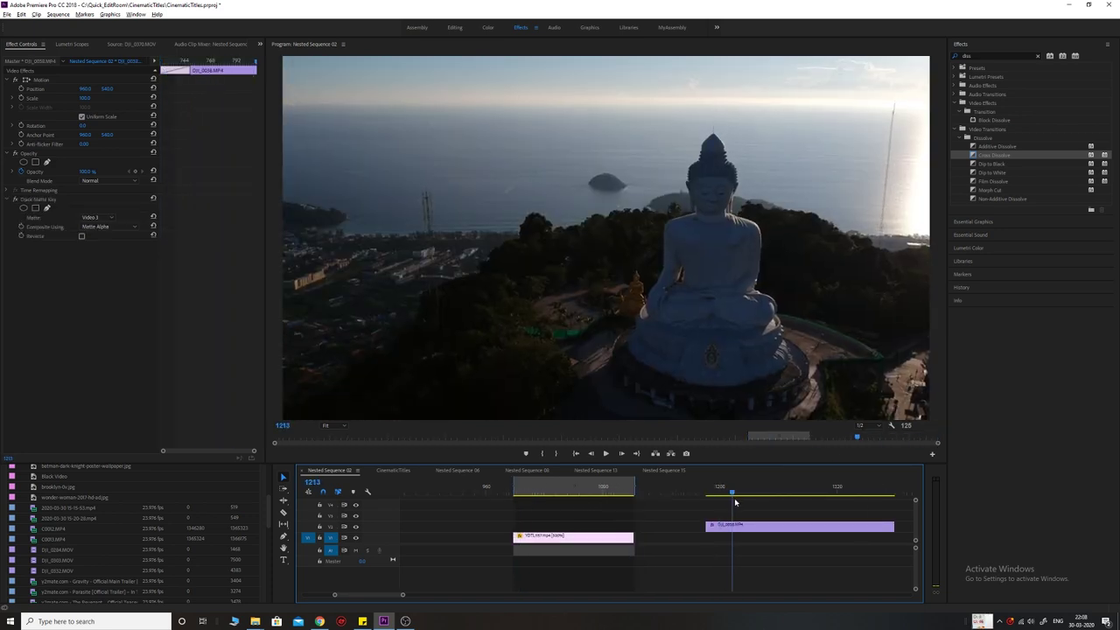
mouse_move(734, 502)
left_mouse_down()
mouse_move(775, 496)
mouse_move(754, 496)
left_mouse_up()
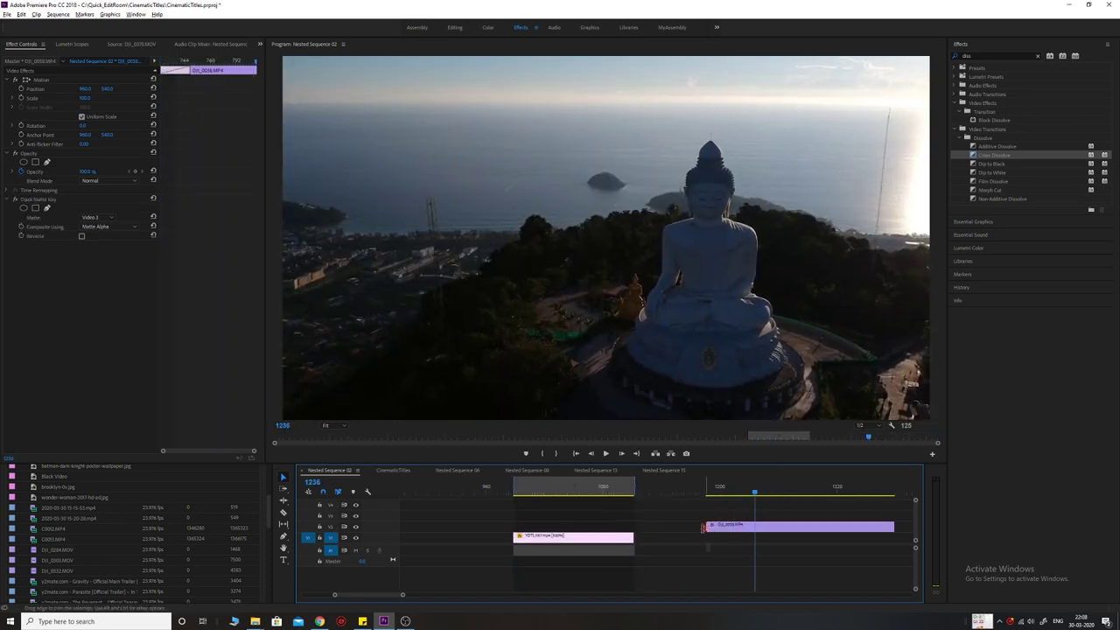
left_click_drag(701, 527, 573, 525)
left_click(779, 491)
left_click_drag(526, 490, 600, 512)
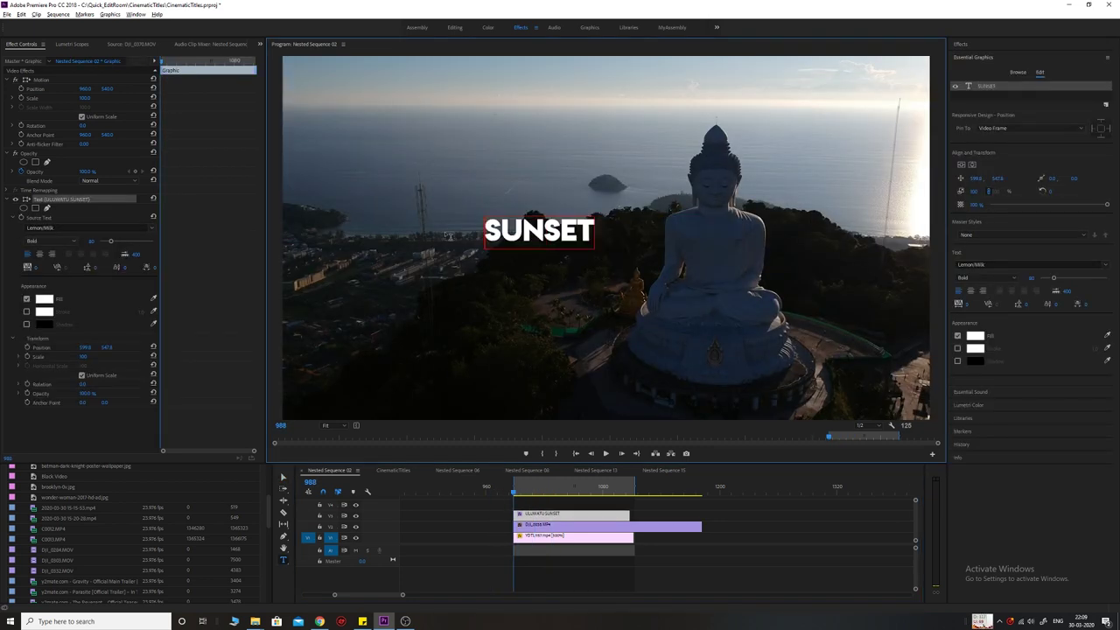
- Replace ULUWATU with BEAUTIFUL in the title, put SUNSET on a second line, and center-align the text
type("BEAUTIFUL")
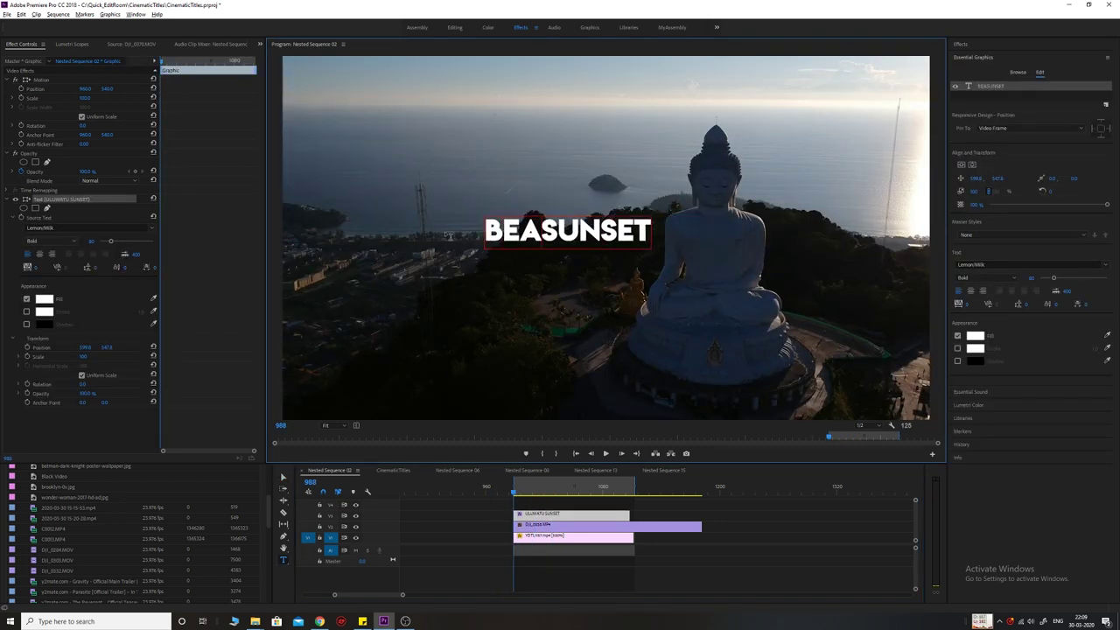
key("Return")
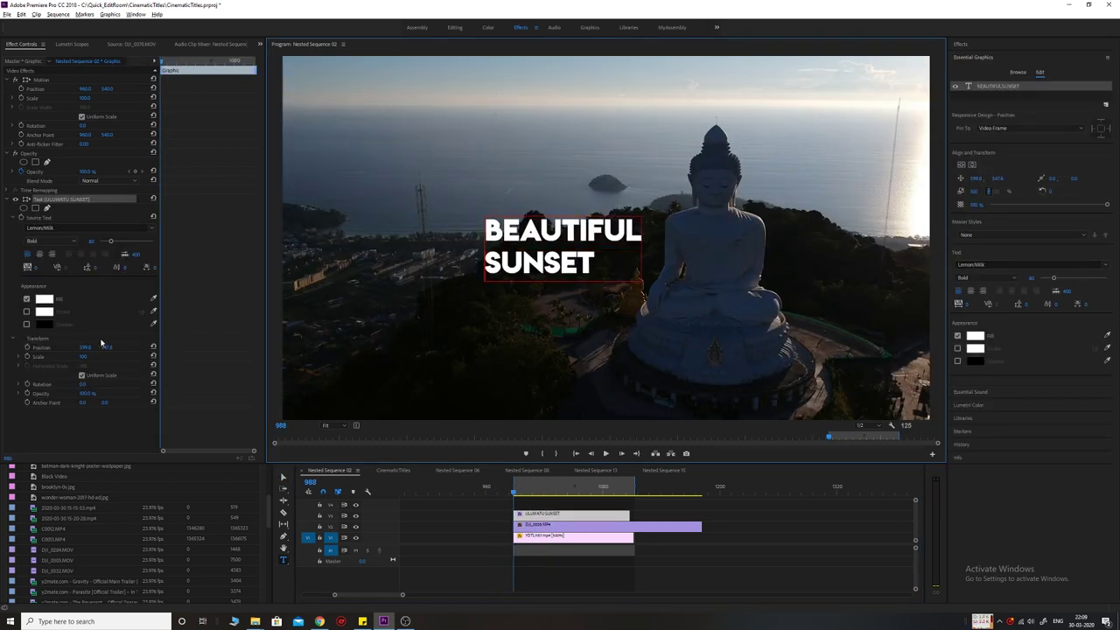
left_click(39, 254)
- Center the BEAUTIFUL SUNSET title vertically and horizontally in the frame and enlarge its scale to about 240
left_click(971, 164)
left_click(962, 165)
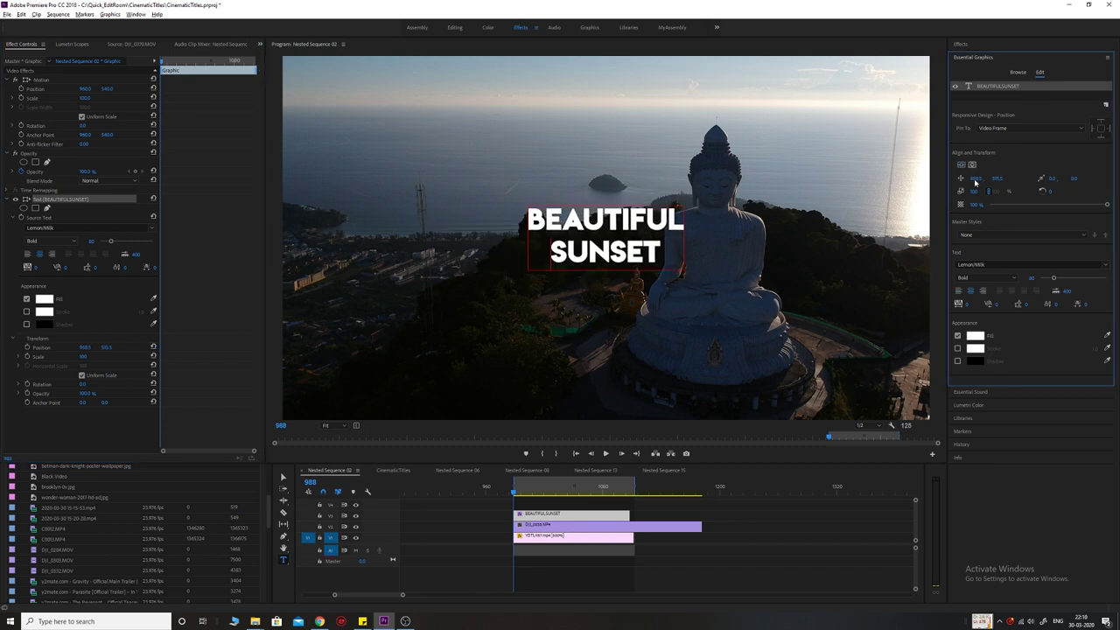
mouse_move(975, 189)
left_mouse_down()
mouse_move(1050, 188)
mouse_move(975, 191)
left_mouse_up()
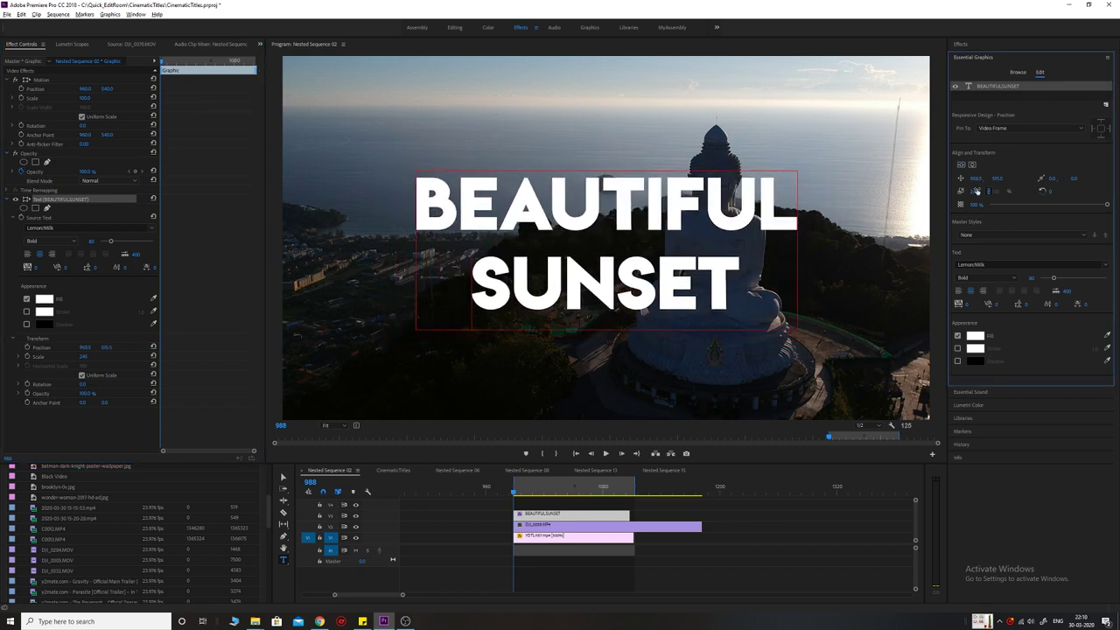
- Cut the Buddha clip and the BEAUTIFUL SUNSET title at frame 1093, and delete the title's remaining end piece
left_click(650, 525)
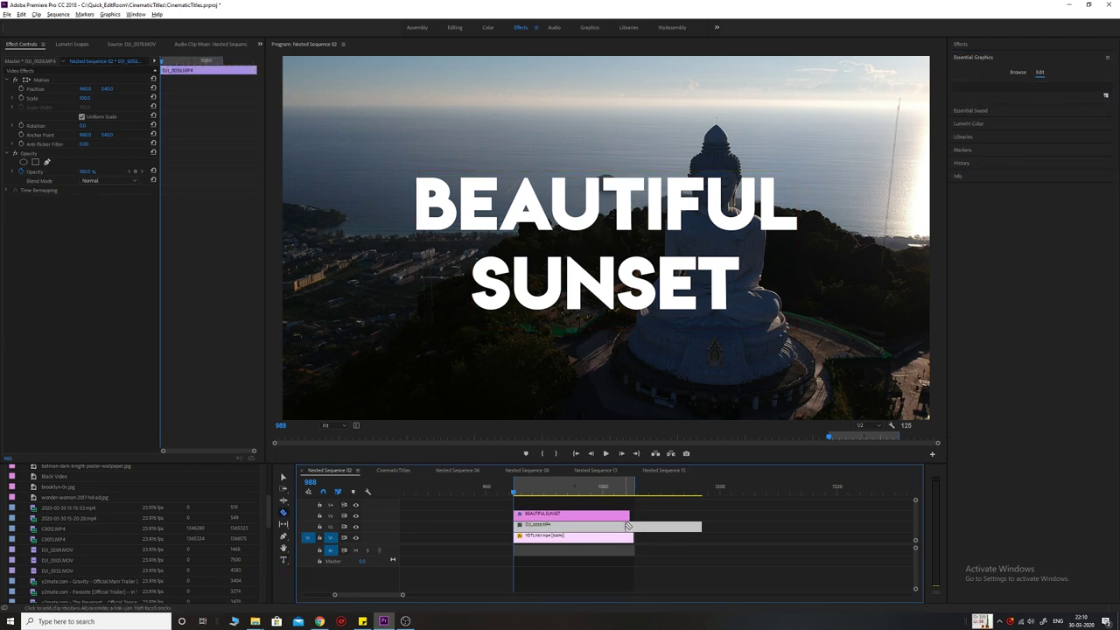
left_click(617, 489)
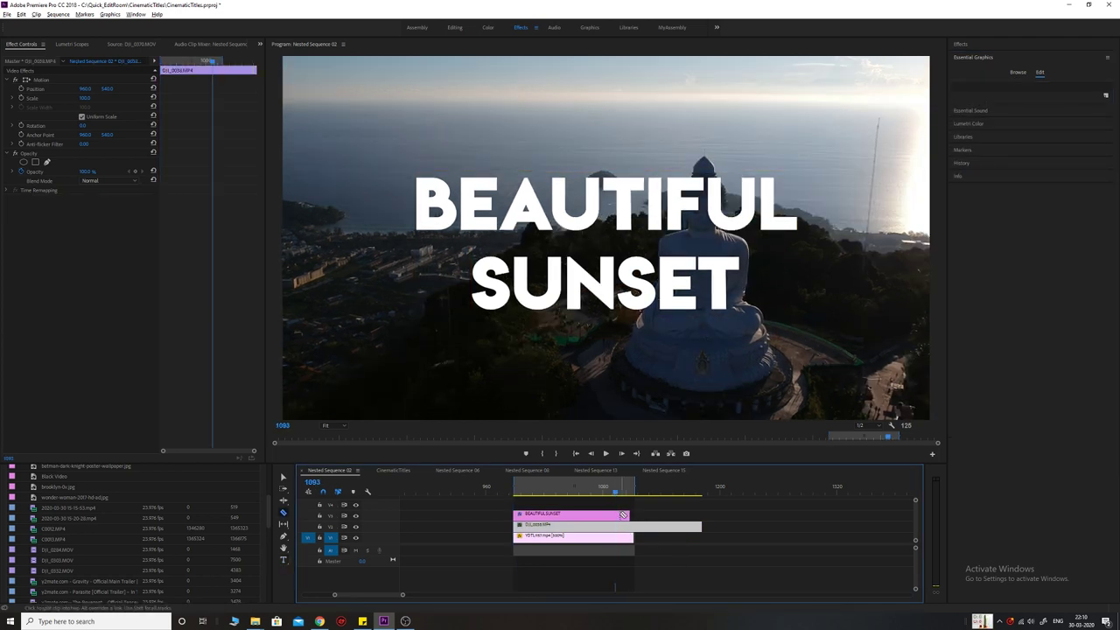
left_click(621, 527)
key("v")
left_click(623, 517)
key("Delete")
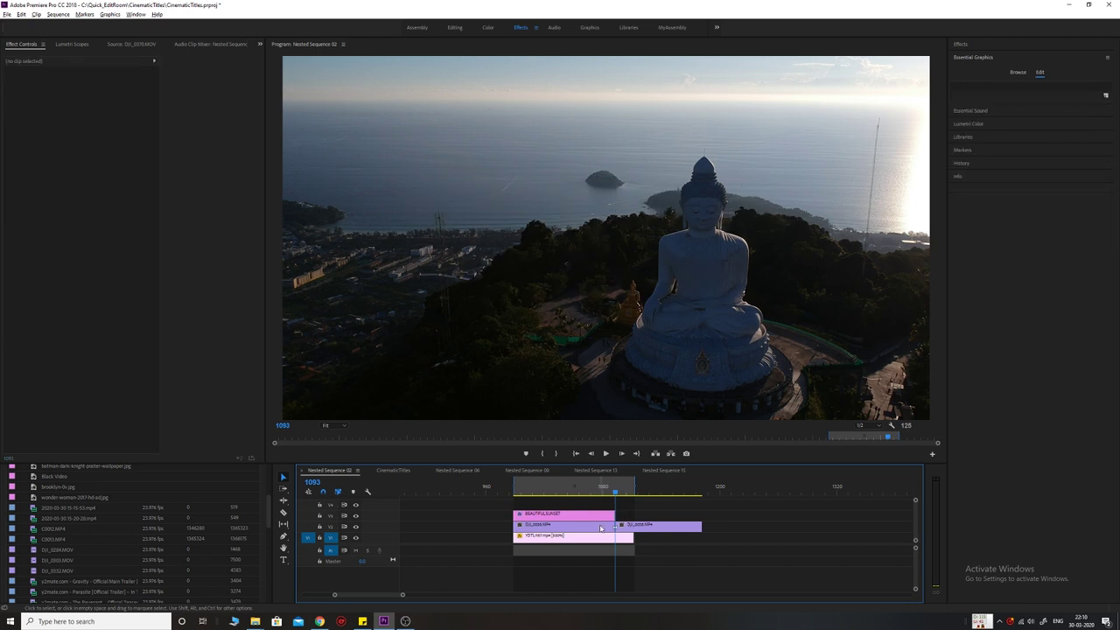
- Find the Track Matte Key effect and apply it to the first piece of the Buddha clip, below the BEAUTIFUL SUNSET title
left_click(601, 528)
left_click(959, 43)
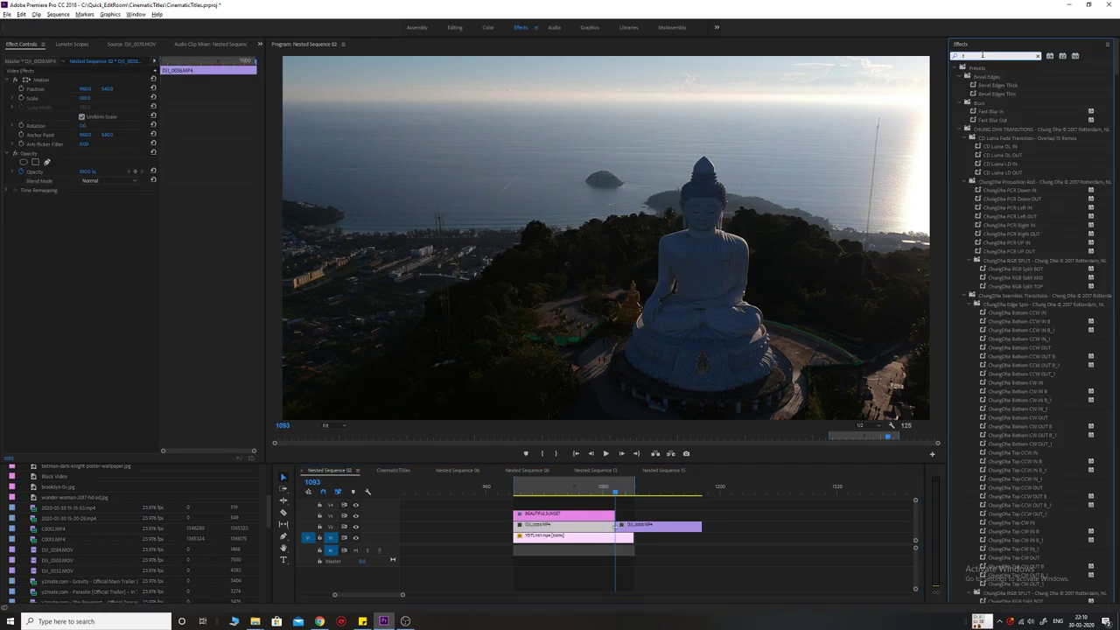
type("key")
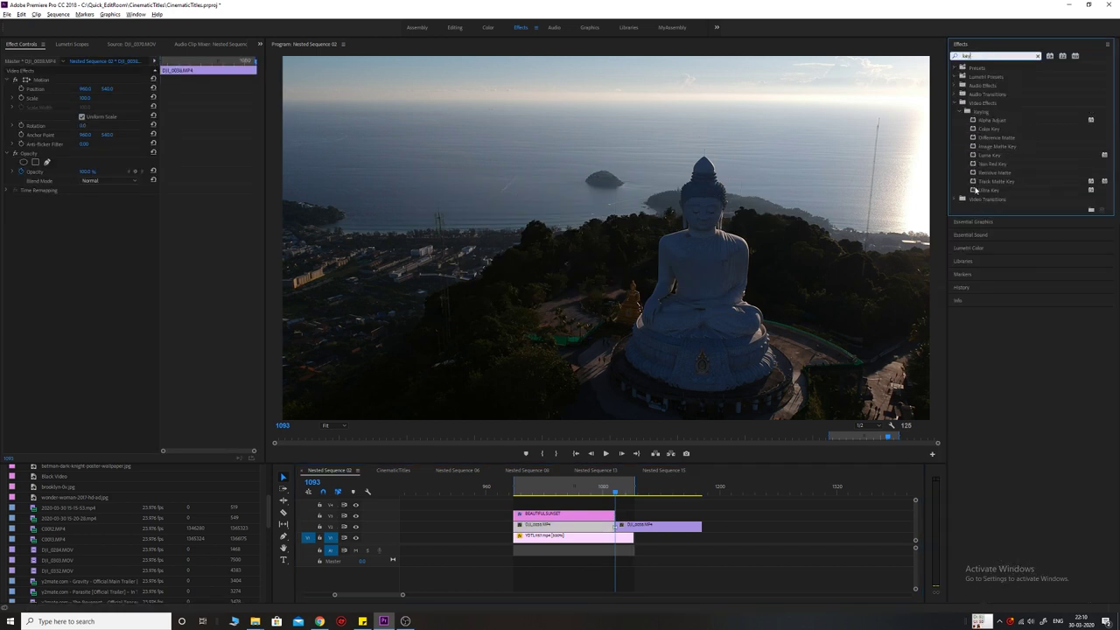
left_click(973, 183)
left_click_drag(774, 413, 579, 530)
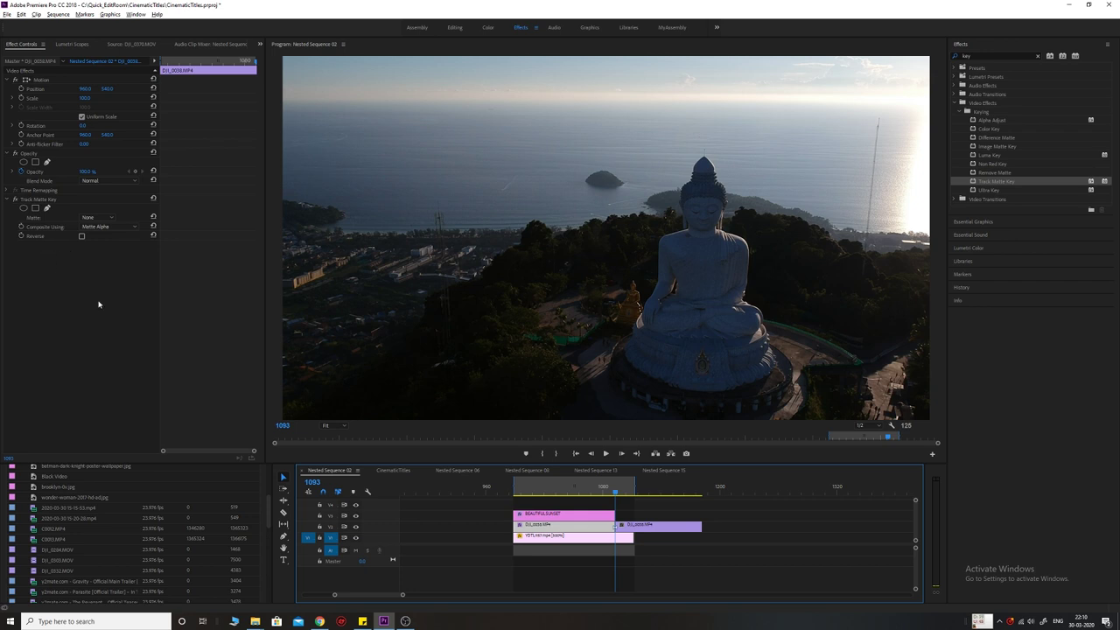
- Set the Track Matte Key's matte to Video 3, keeping Matte Alpha as the compositing mode
left_click(99, 226)
left_click(93, 228)
left_click(90, 273)
left_click(96, 217)
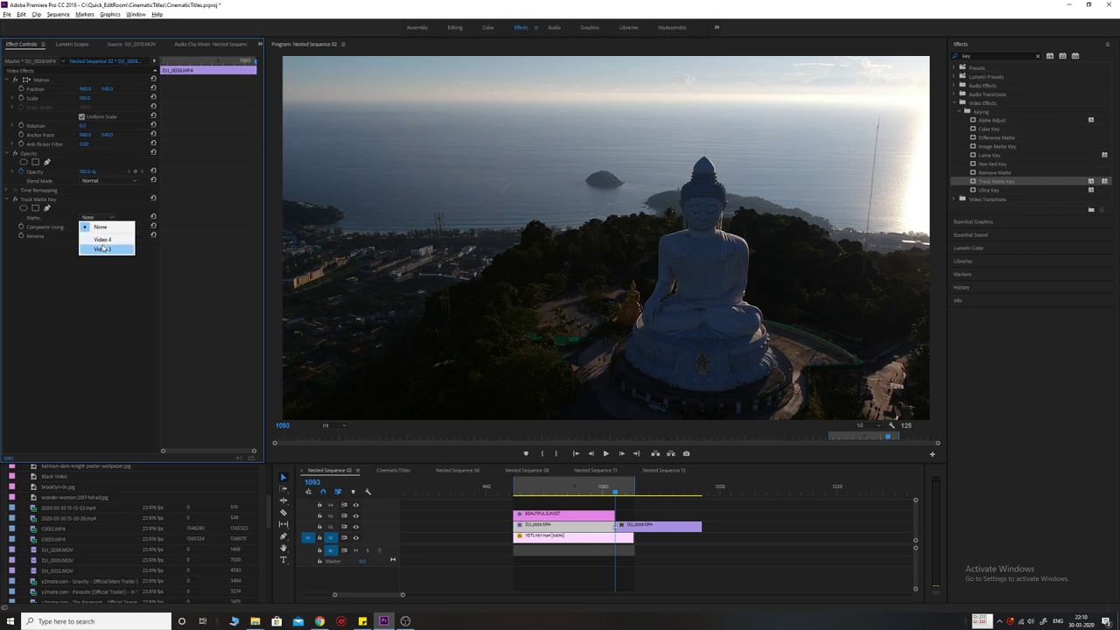
left_click(94, 274)
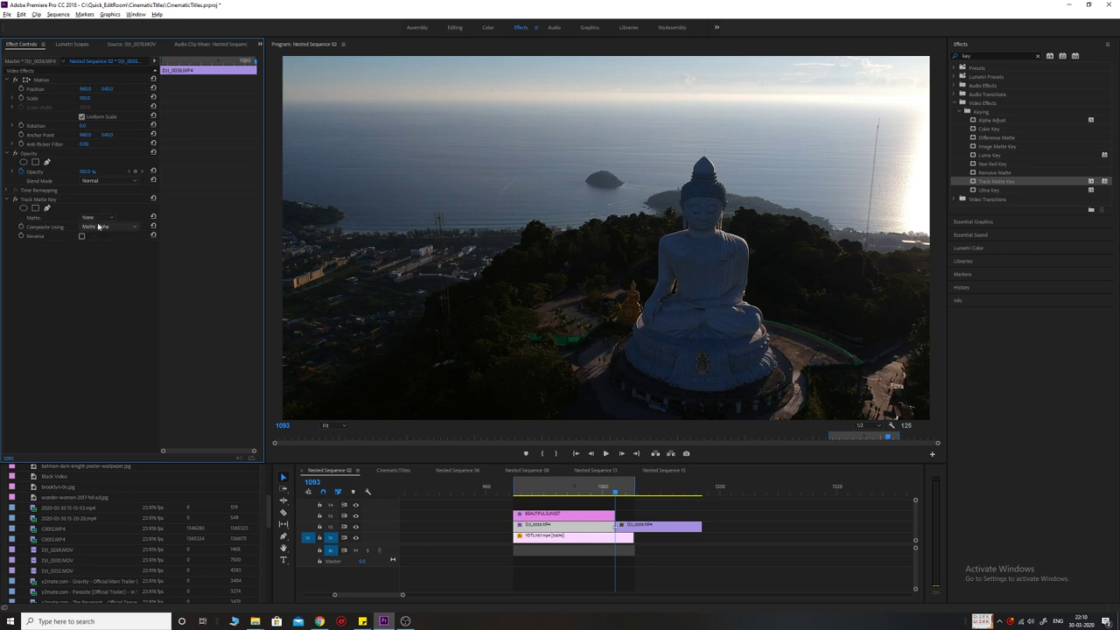
left_click(98, 218)
left_click(102, 250)
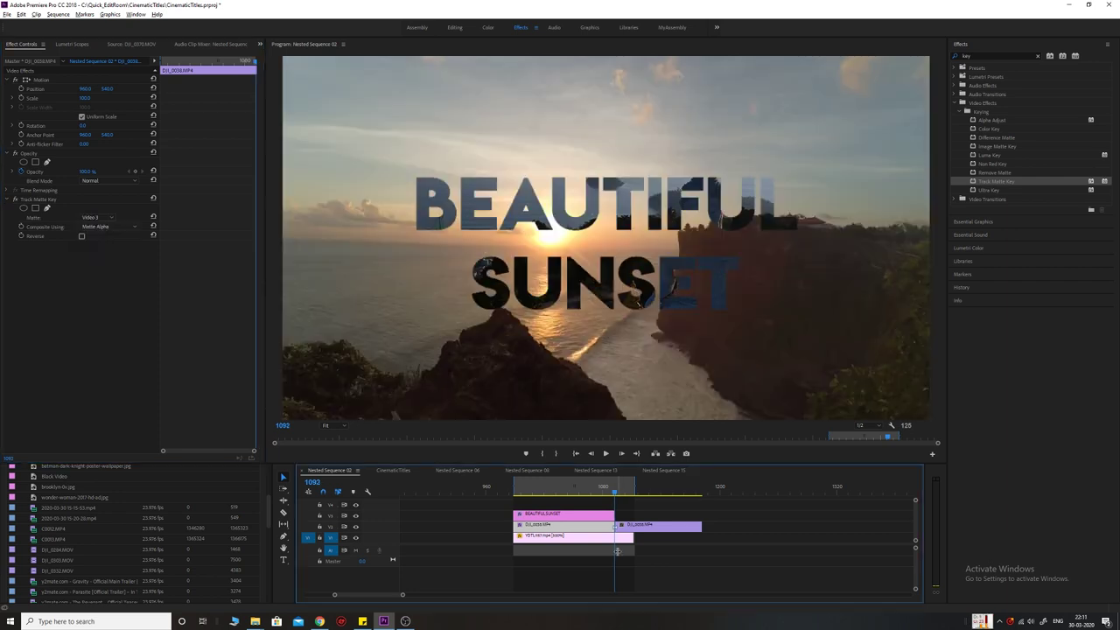
- Nest the BEAUTIFUL SUNSET title and the matted Buddha clip together, accepting the default sequence name
left_click_drag(603, 504, 594, 530)
right_click(595, 530)
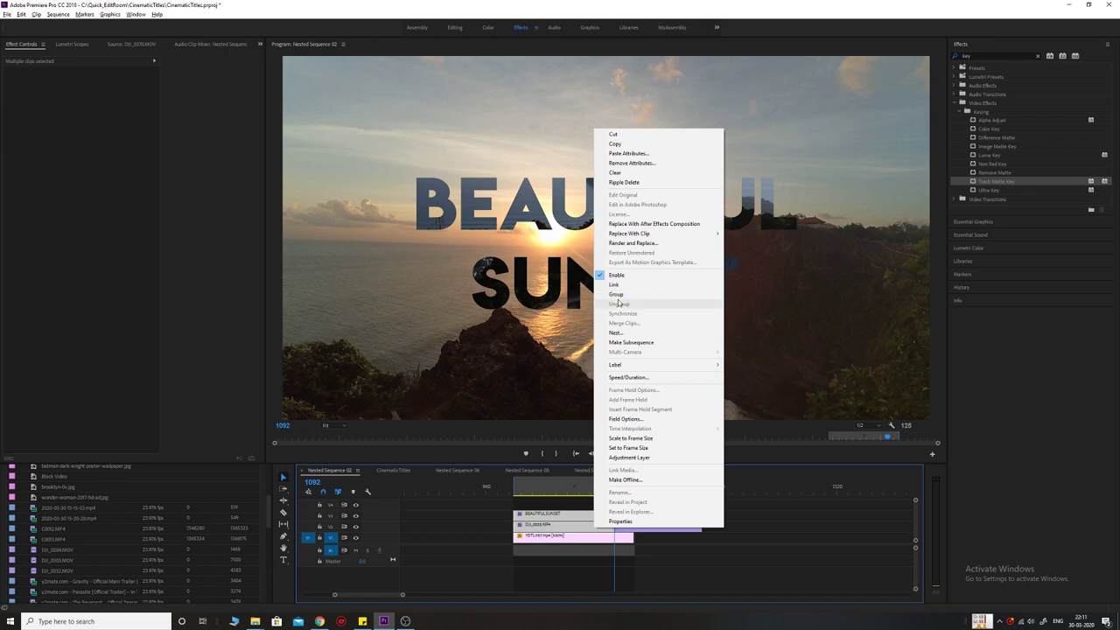
left_click(616, 332)
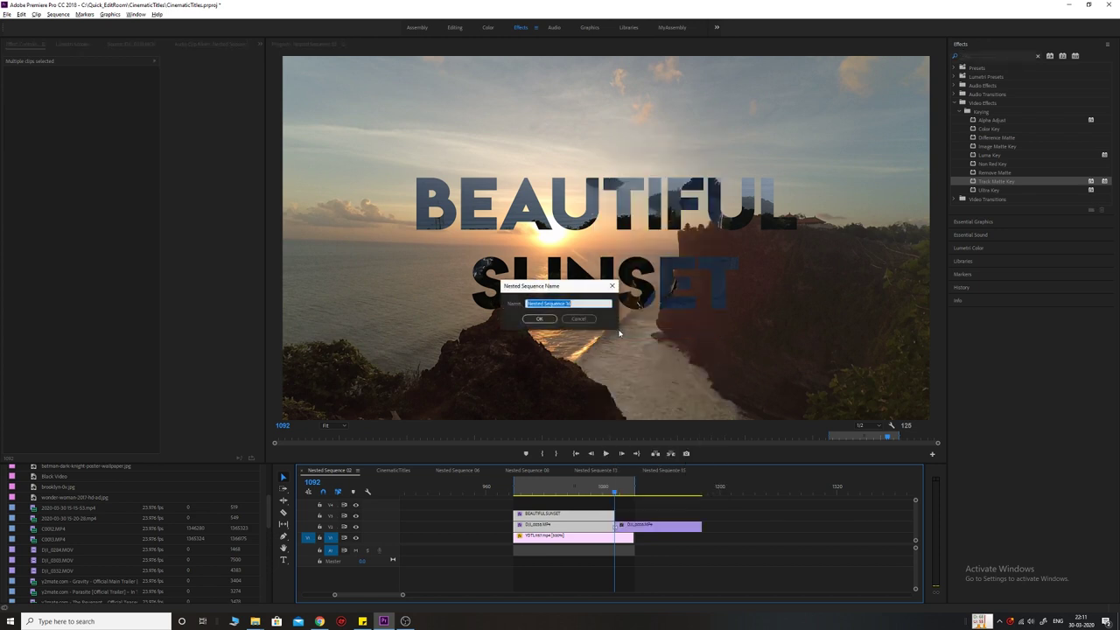
left_click(539, 318)
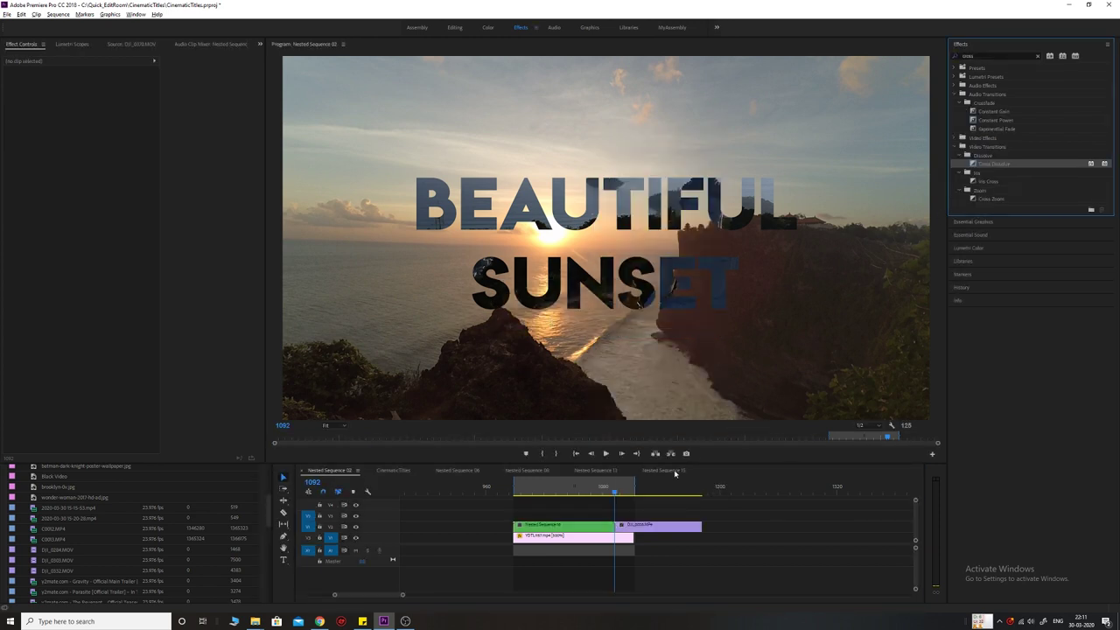
- Add a Cross Dissolve between the nested title and the remaining Buddha clip, and align it to Center at Cut
left_click_drag(619, 532, 616, 527)
left_click(96, 97)
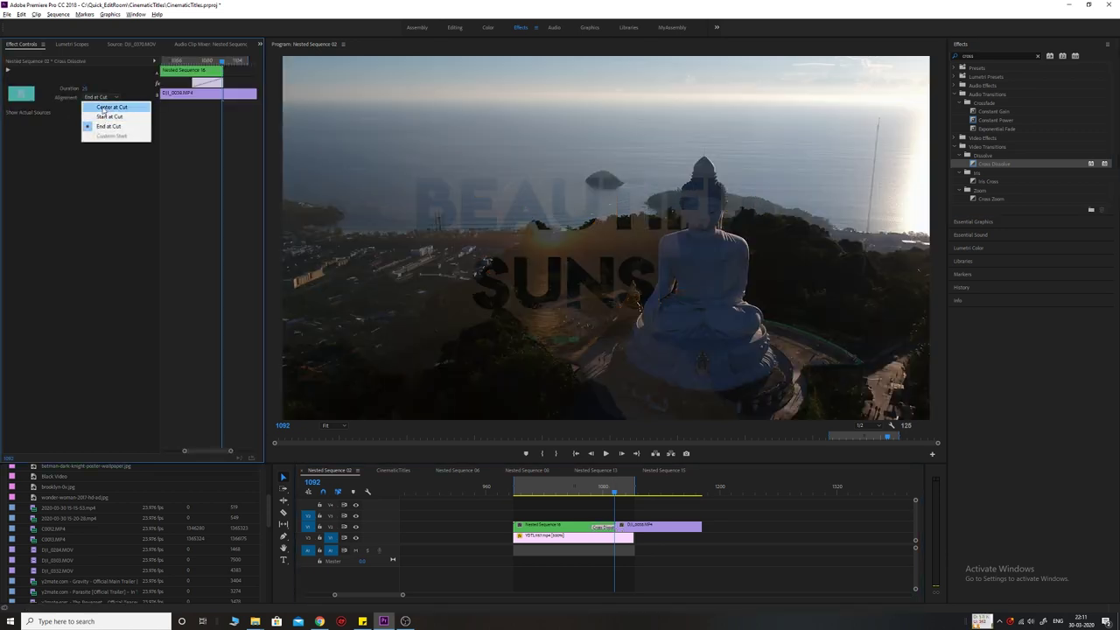
left_click(105, 107)
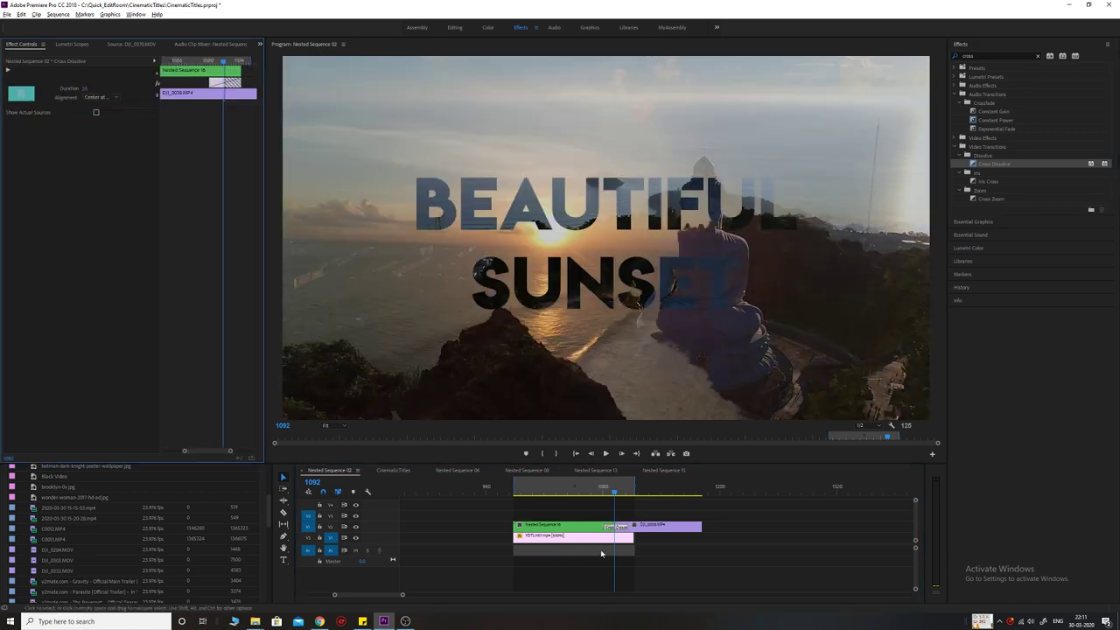
- Add a Cross Dissolve to the start of the nested title clip and play the sunset section from its beginning
left_click(967, 165)
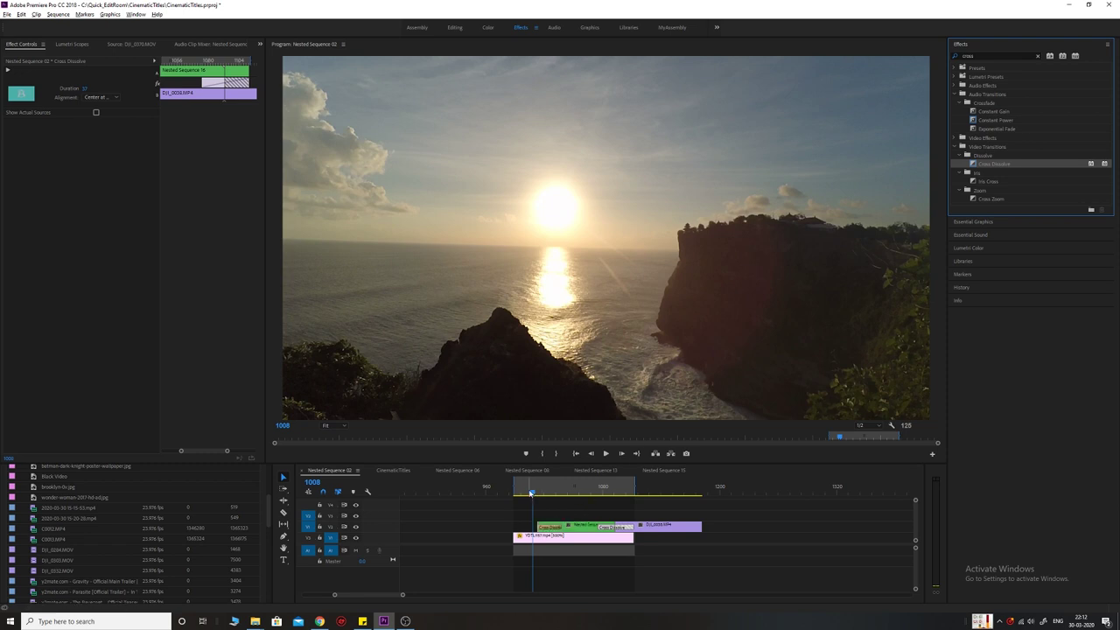
left_click(512, 492)
left_click(605, 453)
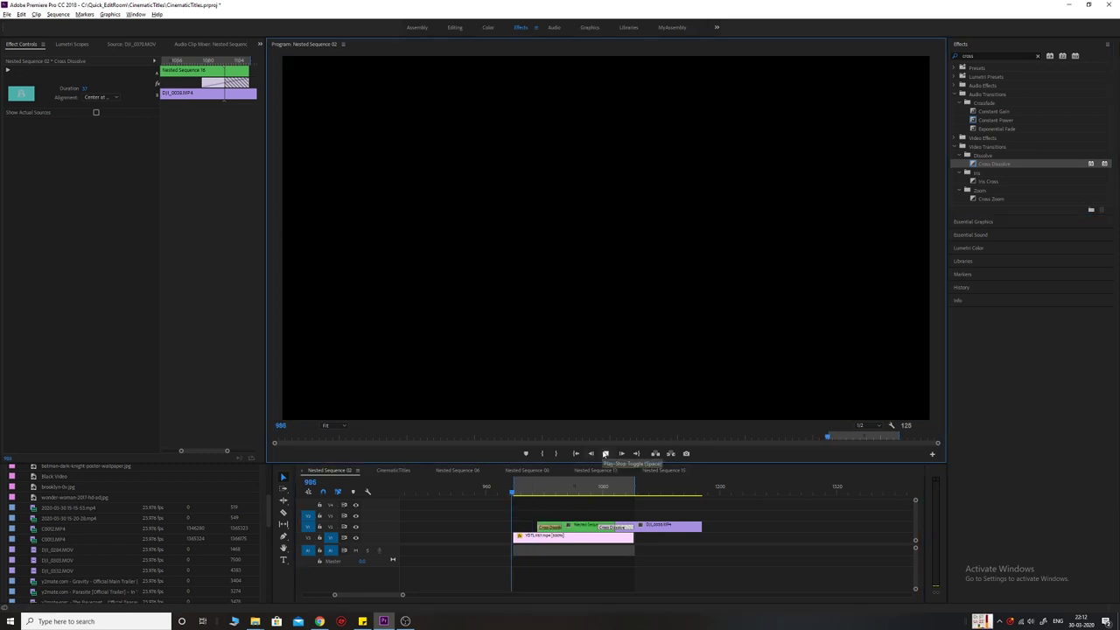